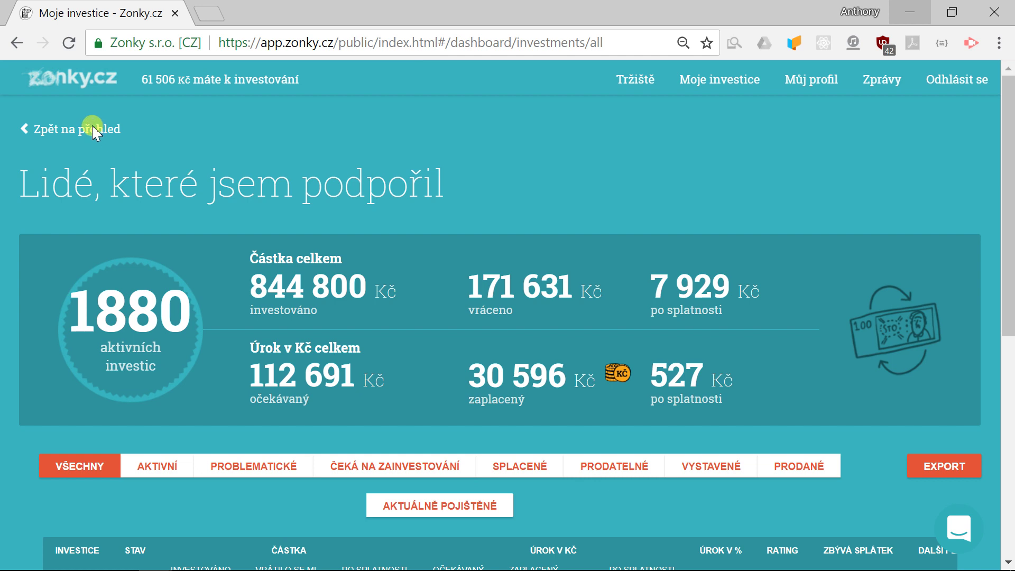
# Step: View the wallet (Peněženka) page in Zonky and return to the investment overview
pyautogui.scroll(-6, 496, 490)
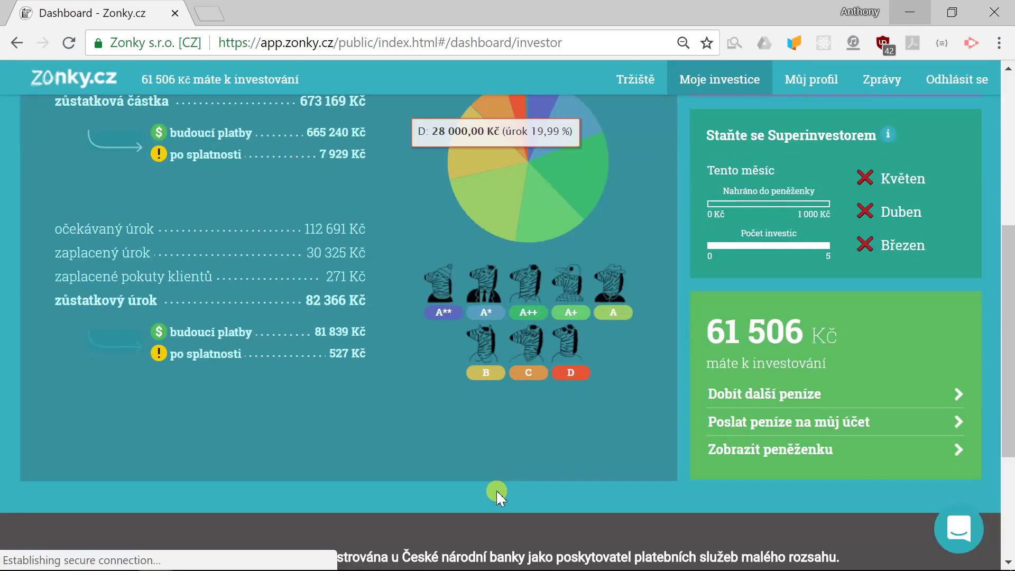
pyautogui.click(804, 452)
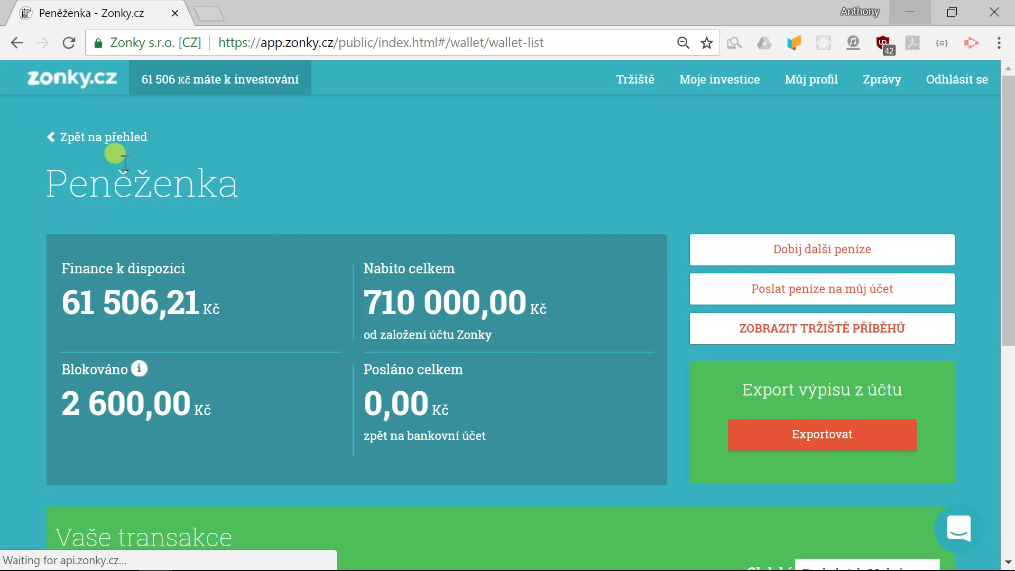
pyautogui.click(120, 133)
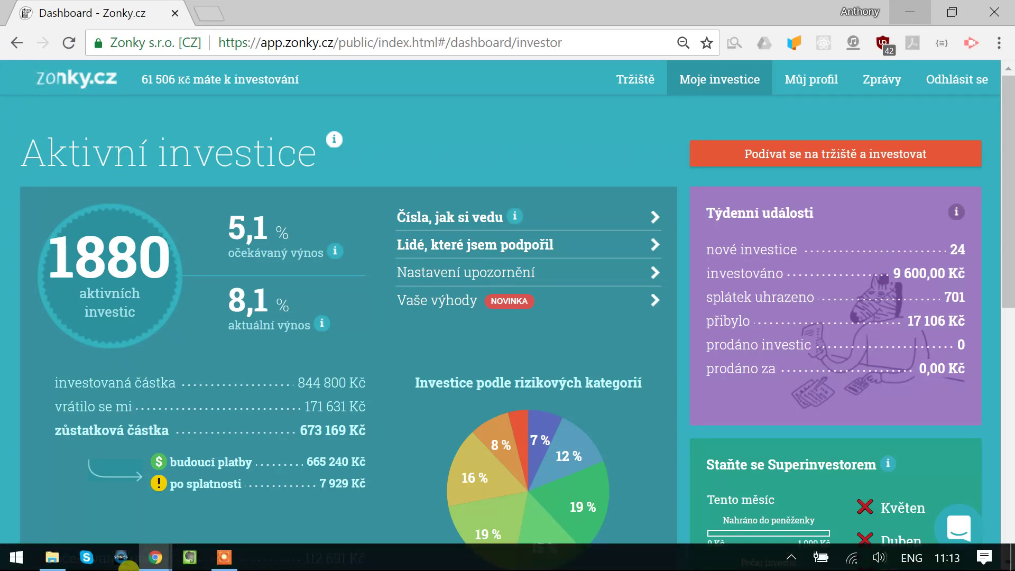
# Step: Switch to the Stonky spreadsheet in Google Sheets and examine the wallet balances, blocked amounts and transactions on the Wallet sheet
pyautogui.moveTo(157, 560)
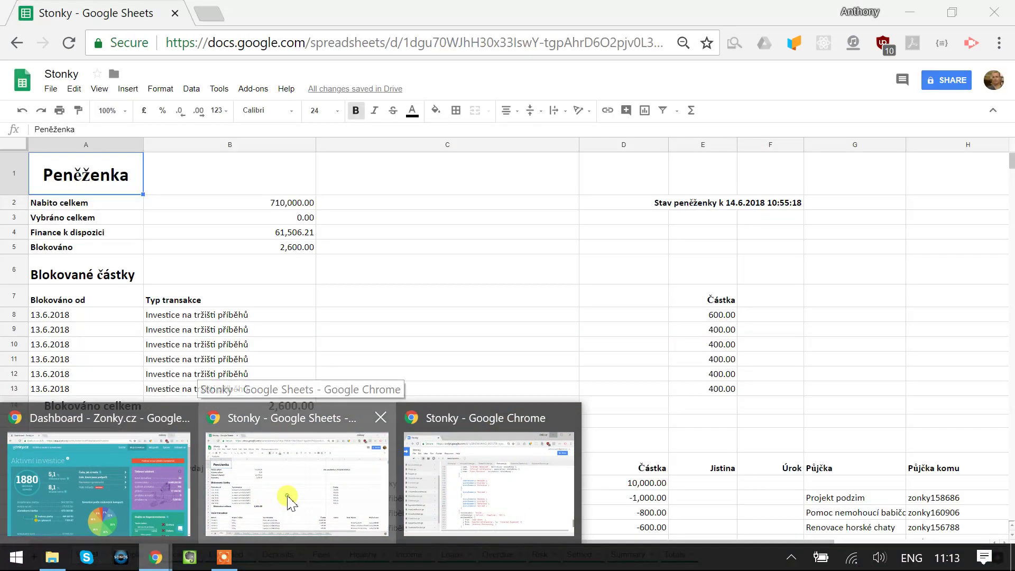
pyautogui.click(283, 497)
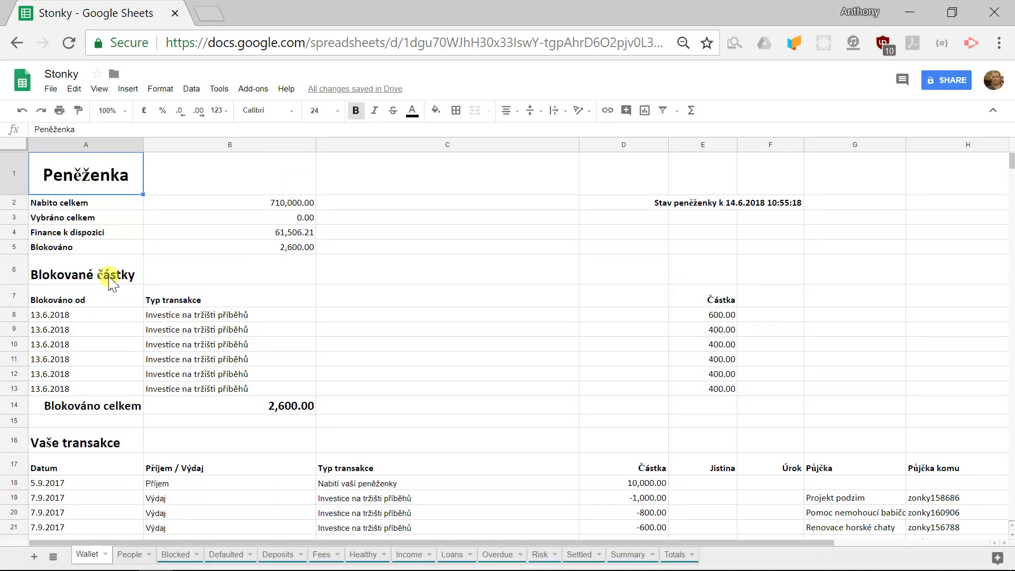
pyautogui.scroll(-4, 227, 380)
pyautogui.scroll(4, 228, 380)
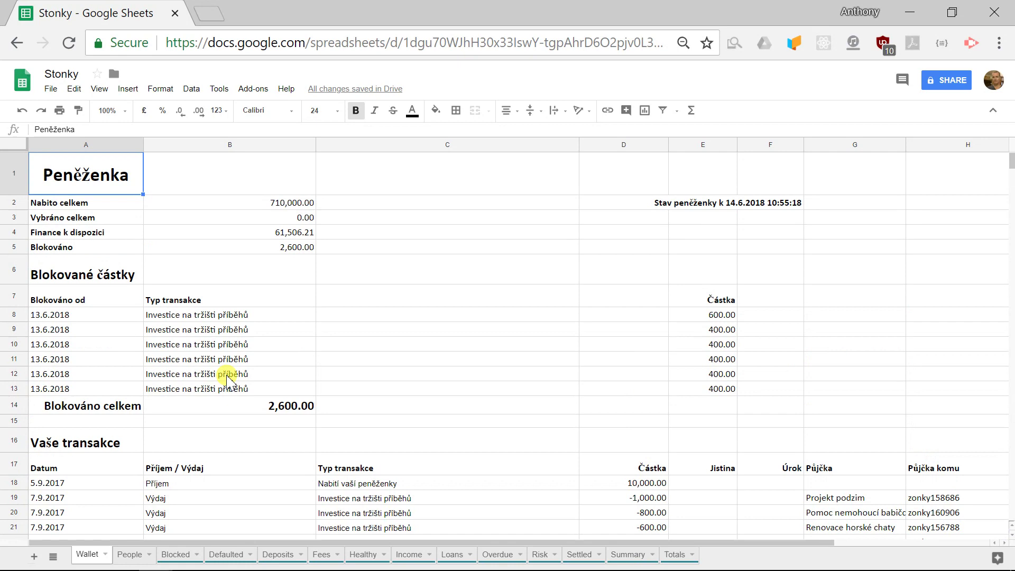
pyautogui.scroll(-5, 227, 379)
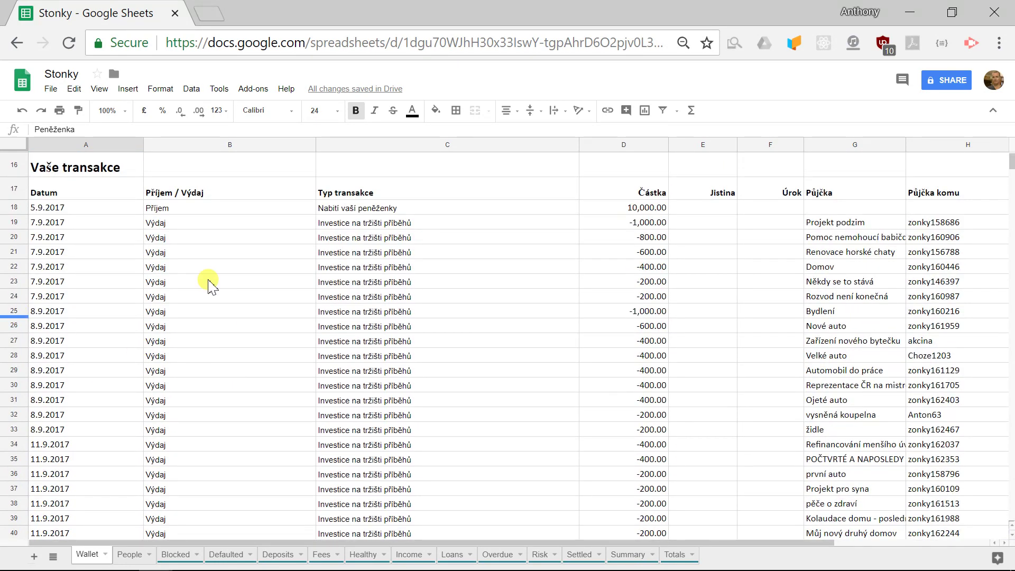
pyautogui.scroll(-5, 363, 273)
pyautogui.scroll(-13, 363, 274)
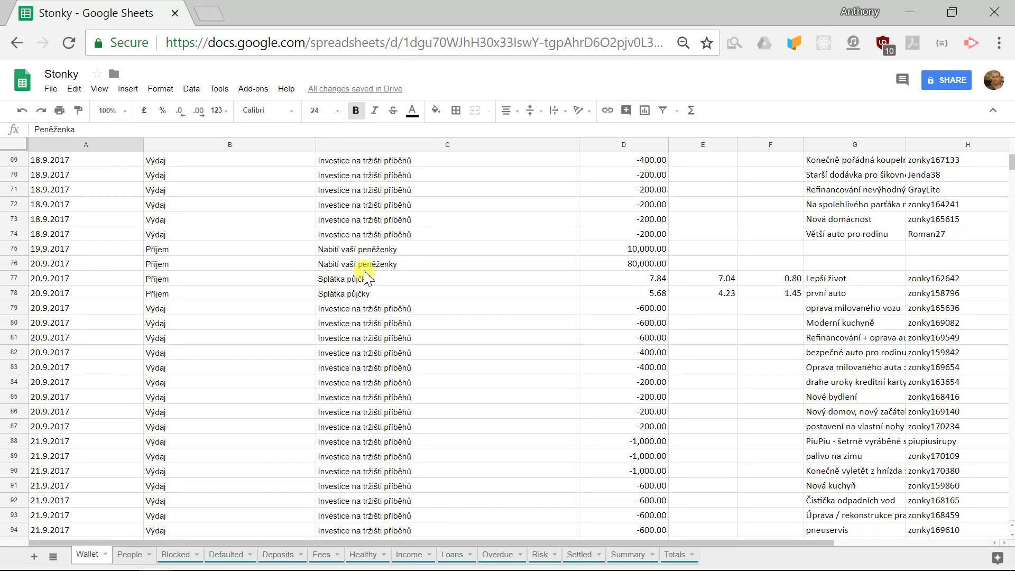
pyautogui.scroll(3, 356, 398)
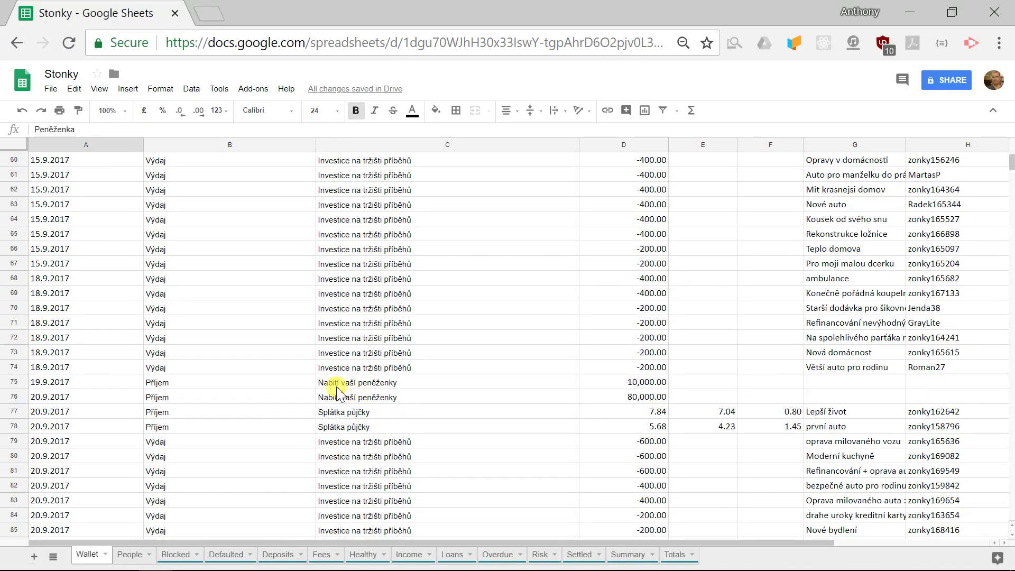
# Step: Examine the People sheet's list of supported borrowers, including its amount, interest and rating columns
pyautogui.click(128, 555)
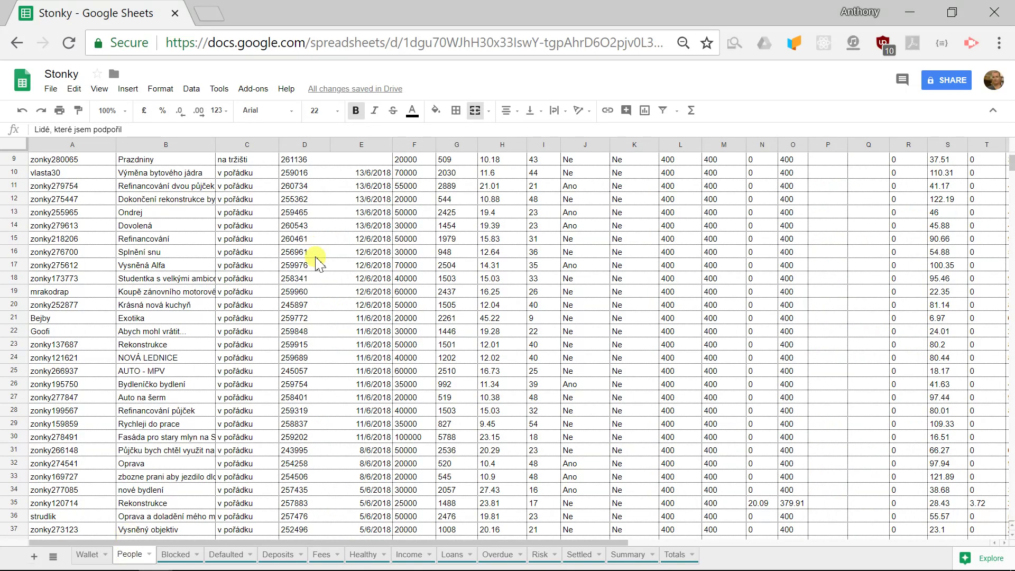
pyautogui.scroll(3, 318, 261)
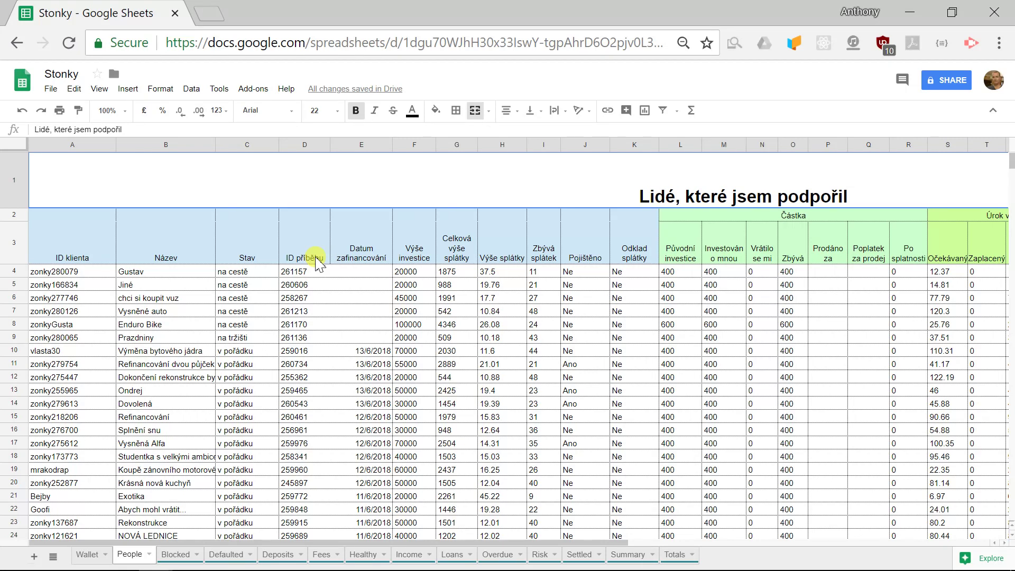
pyautogui.hscroll(5, 735, 344)
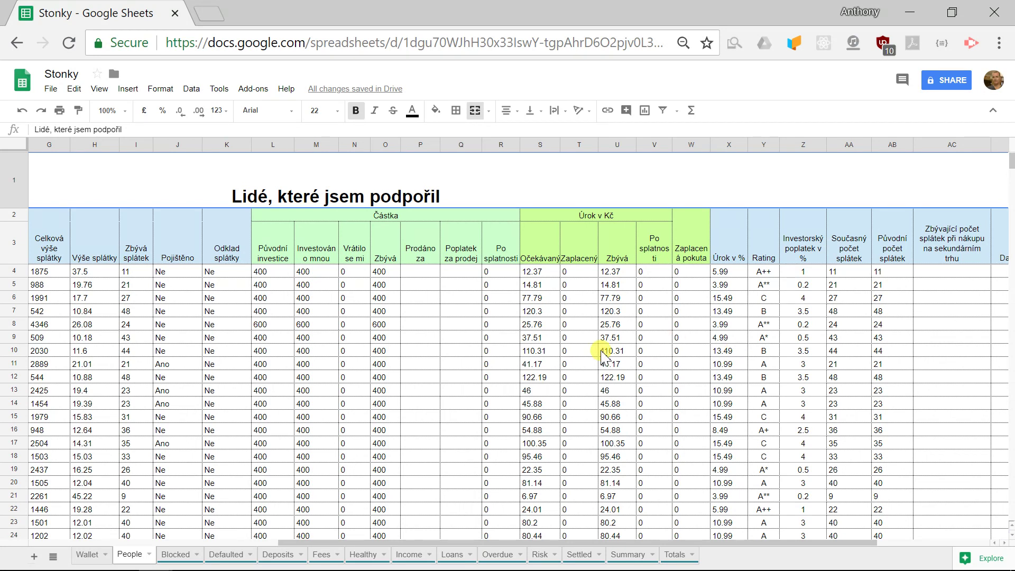
pyautogui.hscroll(-5, 603, 354)
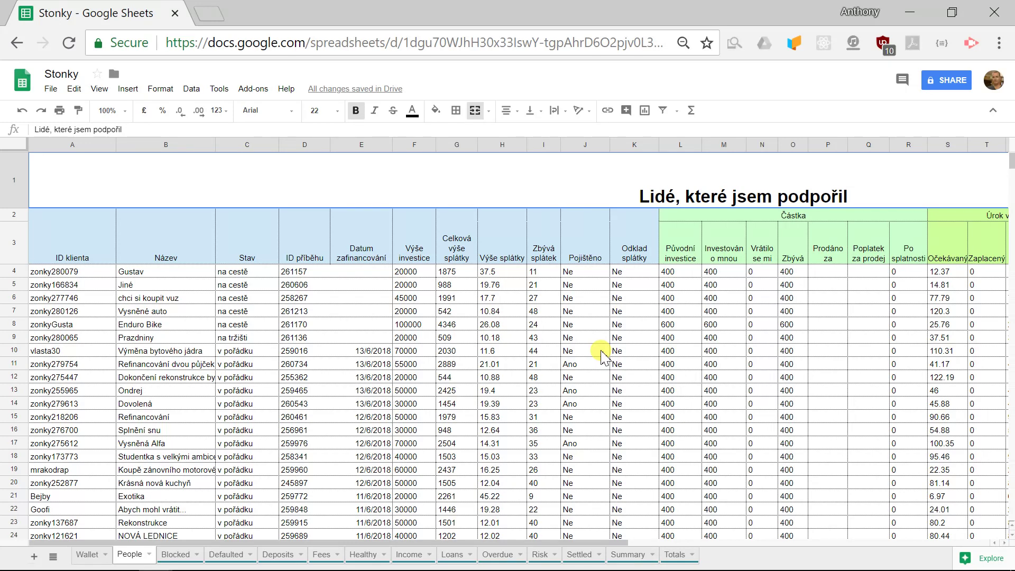
pyautogui.scroll(-12, 603, 354)
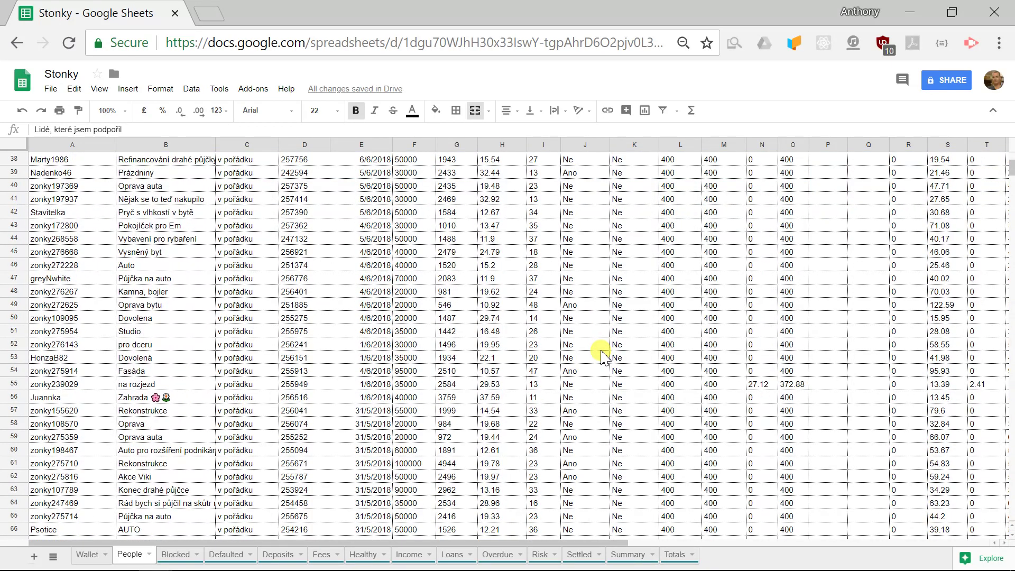
pyautogui.scroll(12, 603, 354)
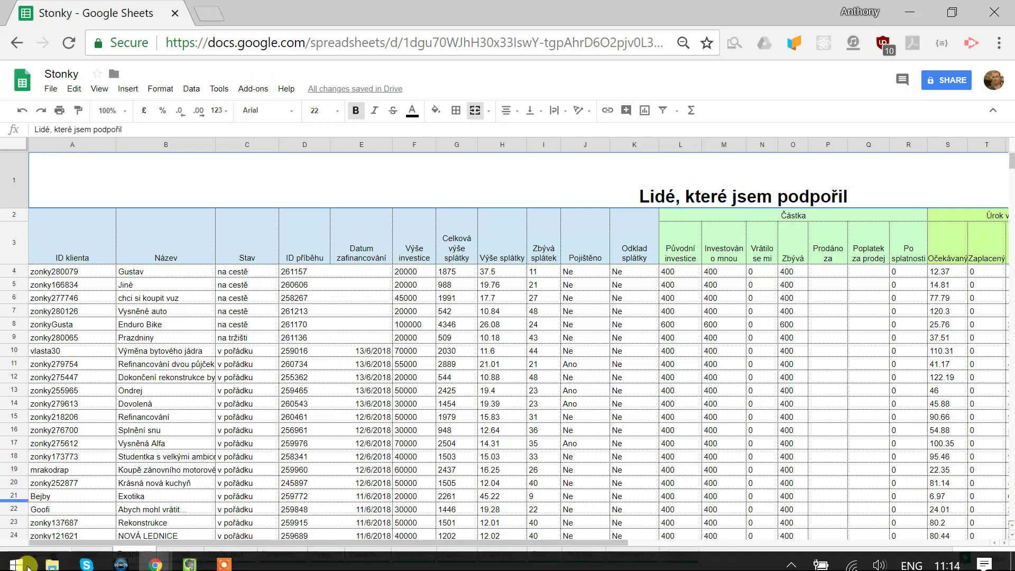
# Step: View the Stonky add-on's About information and close it
pyautogui.click(253, 90)
pyautogui.moveTo(267, 135)
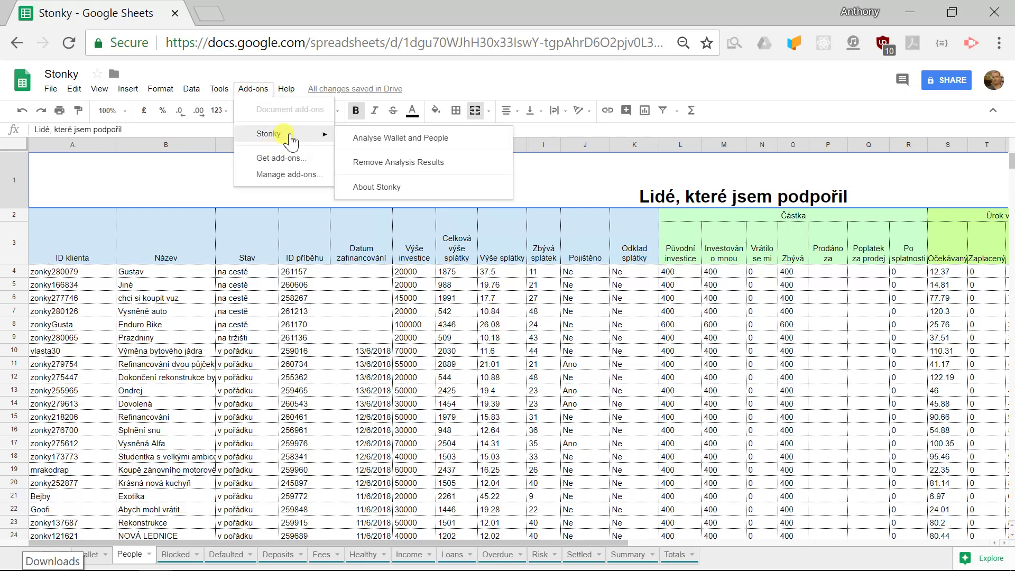
pyautogui.click(390, 189)
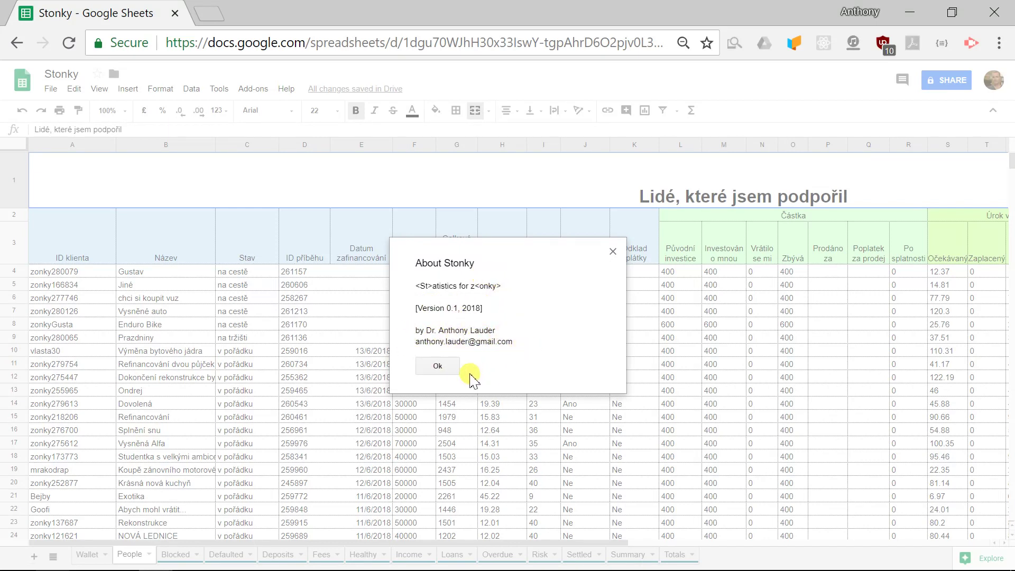
pyautogui.click(439, 367)
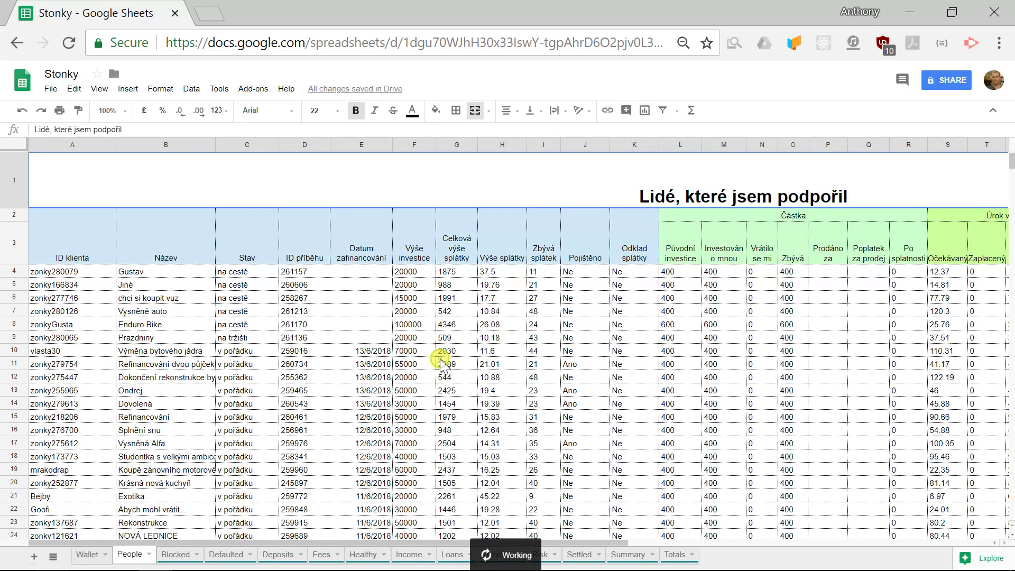
pyautogui.click(255, 88)
pyautogui.moveTo(276, 137)
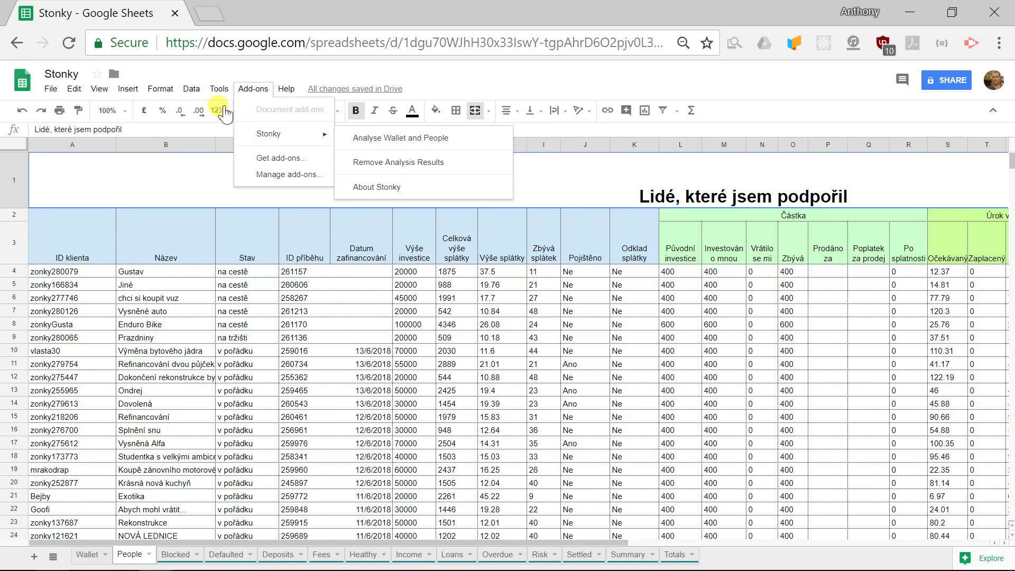
pyautogui.click(144, 193)
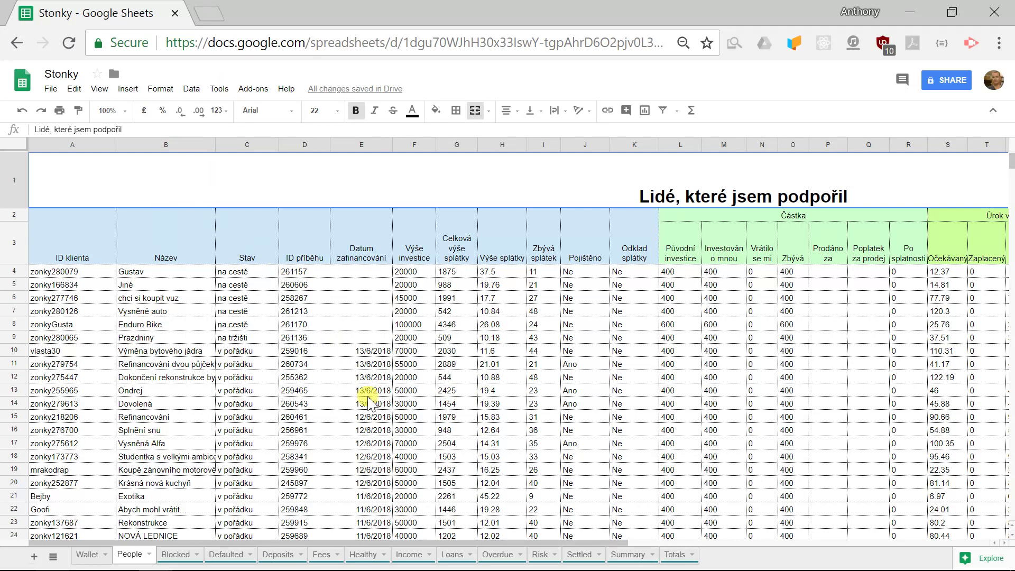
# Step: Open the Loans sheet and look through its loan dates, amounts, risk ratings and statuses
pyautogui.click(451, 555)
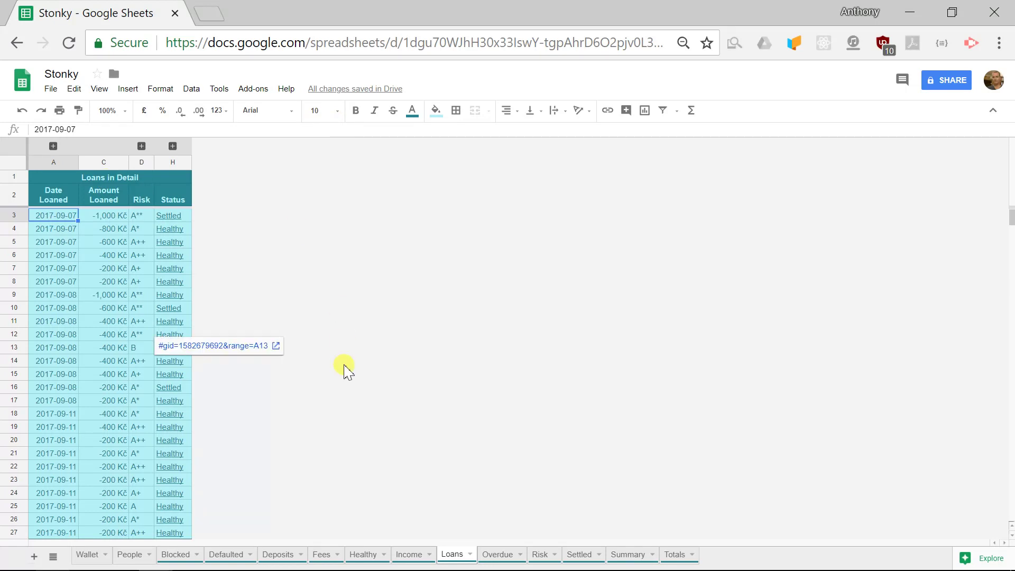
pyautogui.scroll(-15, 344, 365)
pyautogui.scroll(15, 344, 351)
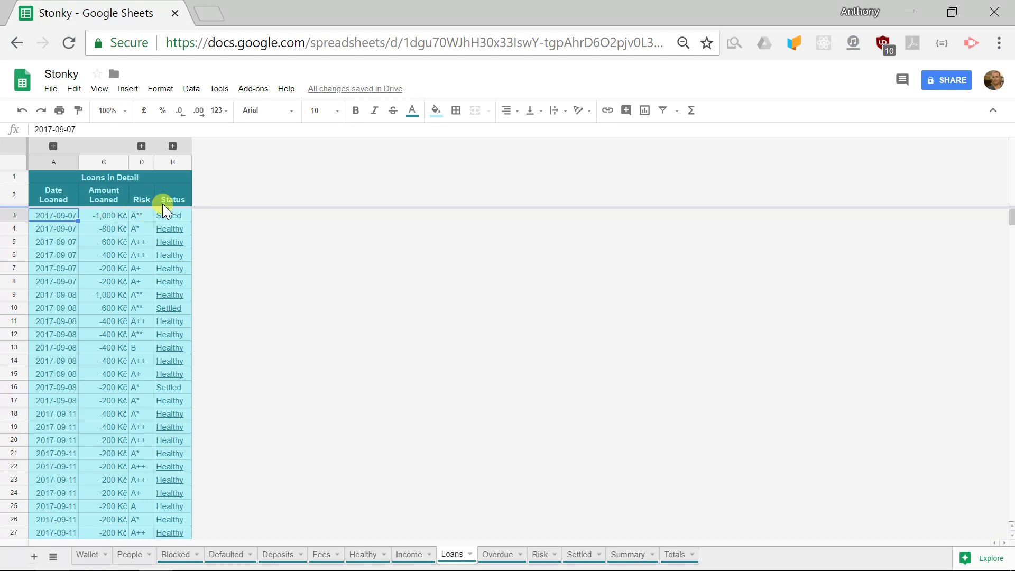
pyautogui.moveTo(176, 224)
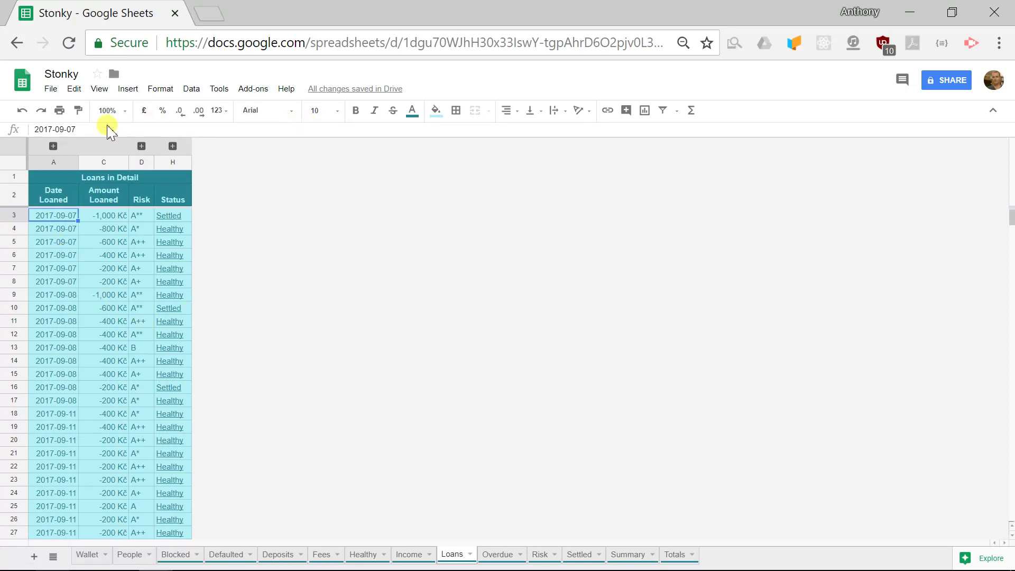
# Step: Check the hidden Month column, collapse it again, and expand the column groups beside Risk and Status on the Loans sheet
pyautogui.click(53, 146)
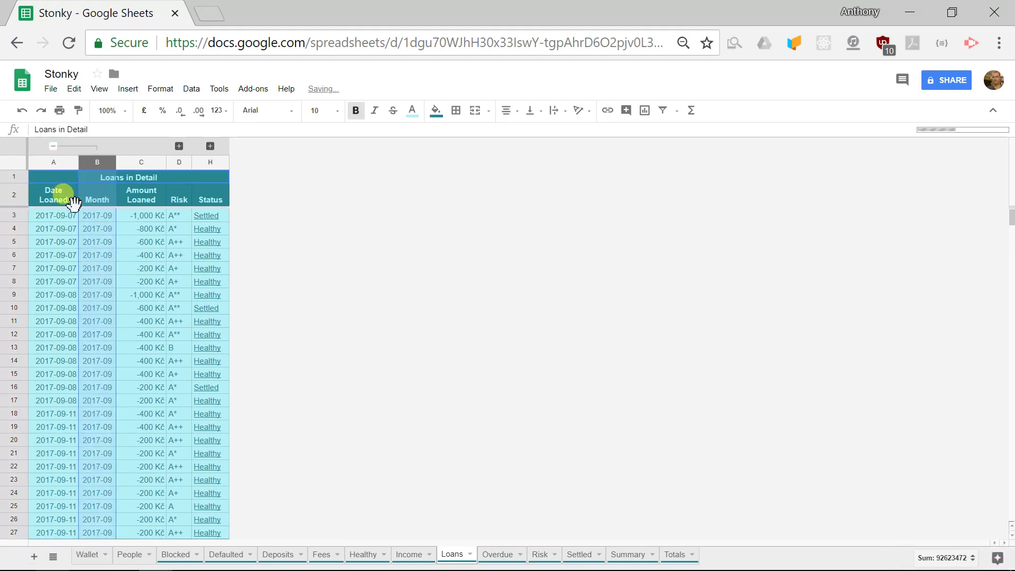
pyautogui.click(53, 146)
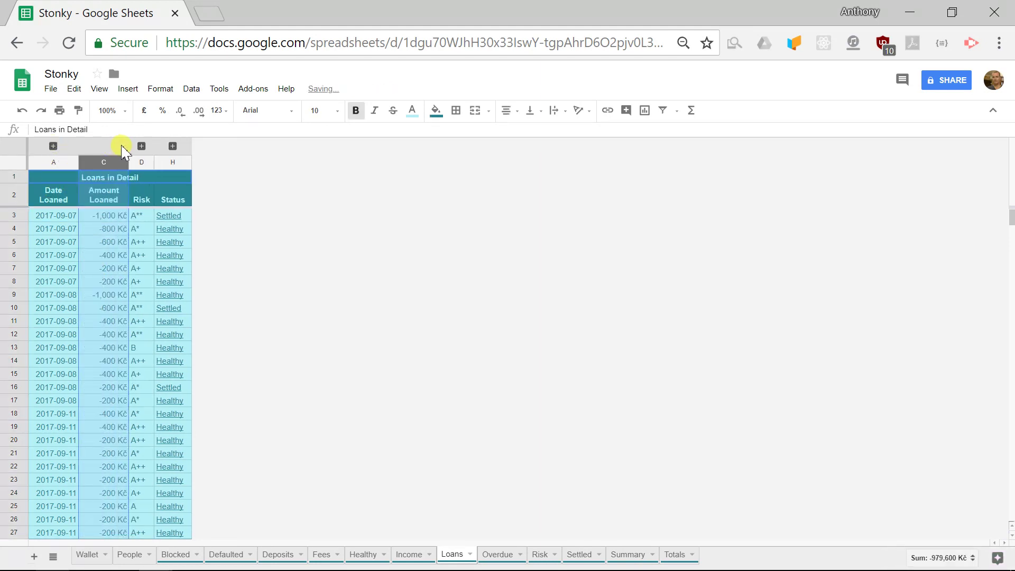
pyautogui.click(142, 146)
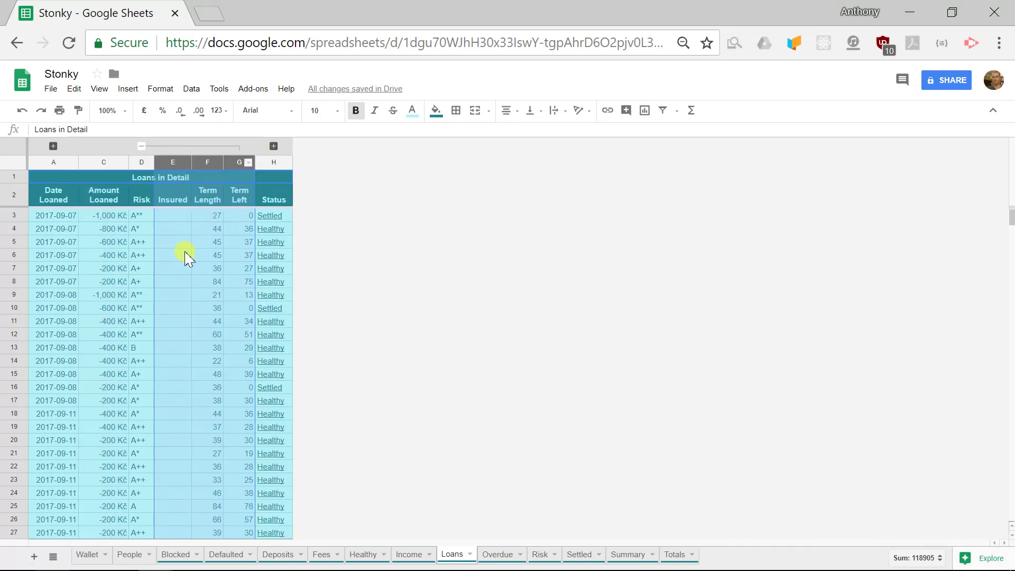
pyautogui.click(274, 145)
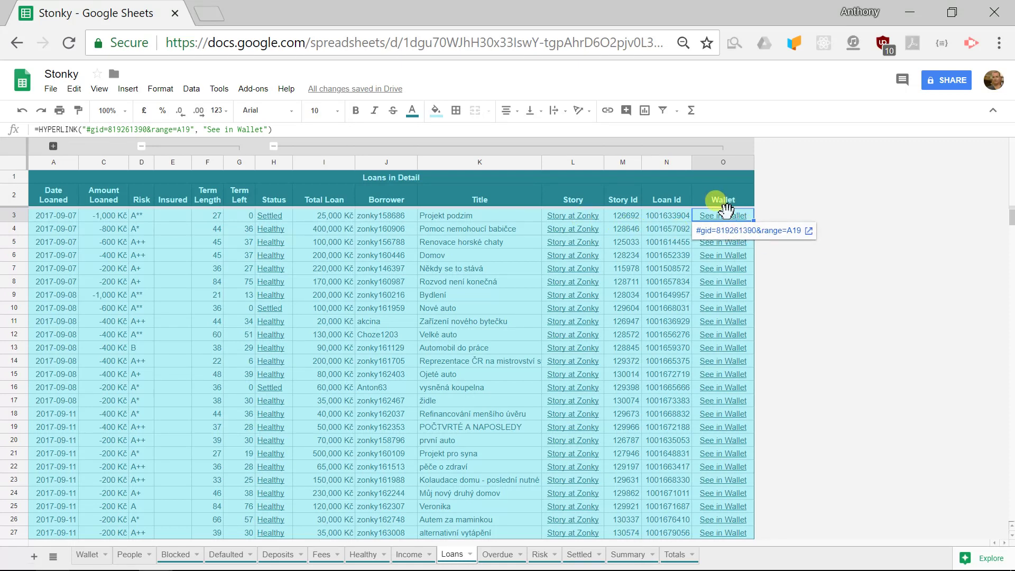
# Step: Follow the "Velké auto" loan's link to its wallet transaction and return to the Loans sheet
pyautogui.click(726, 318)
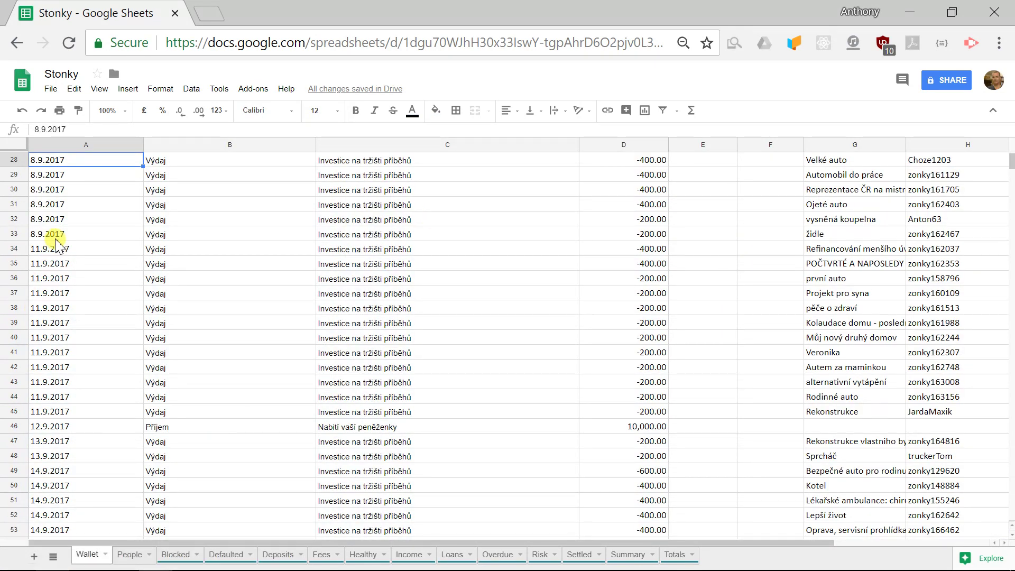
pyautogui.click(17, 44)
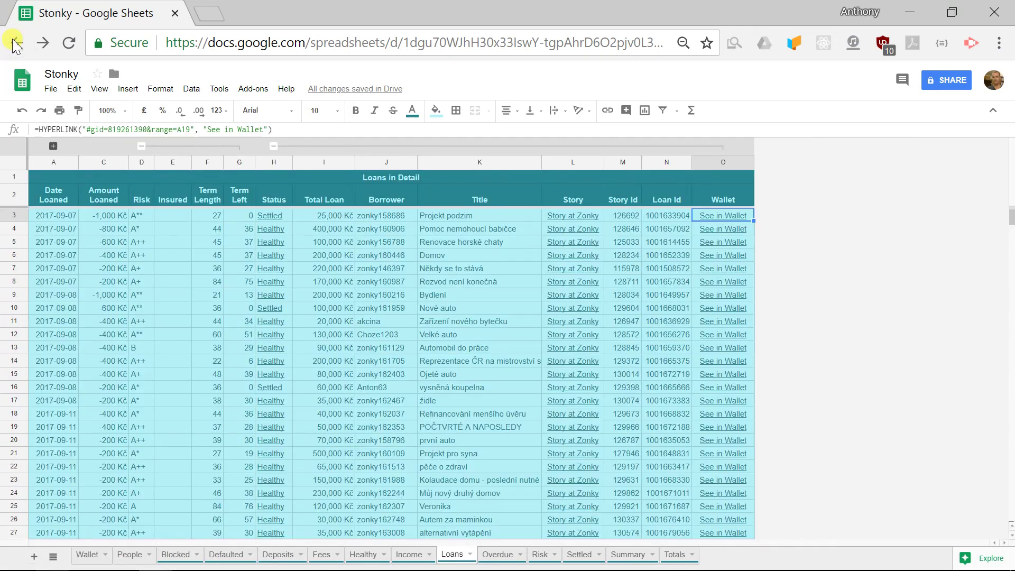
pyautogui.moveTo(573, 231)
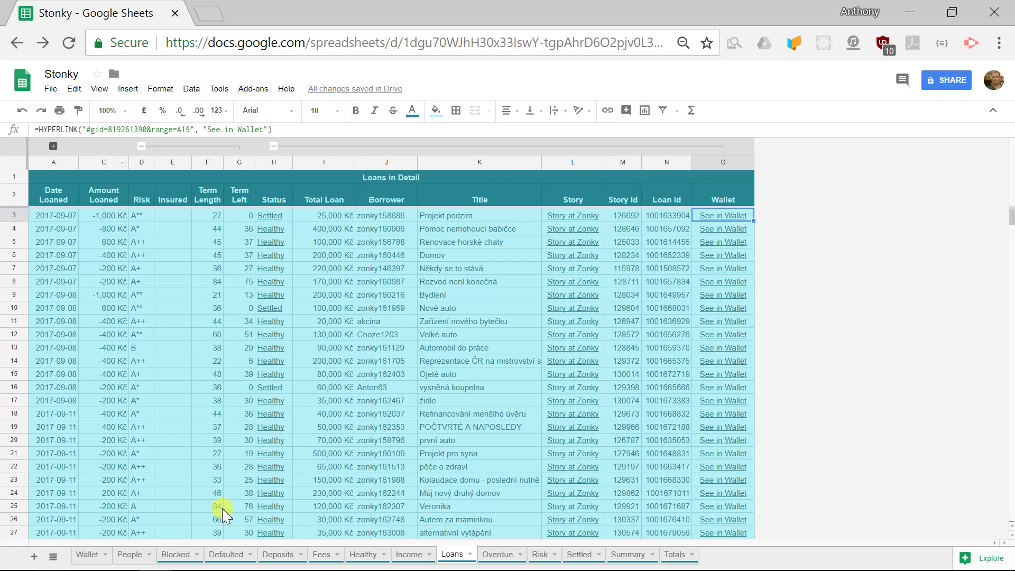
# Step: Open the Income sheet and expand the column groups beside Amount Received and Risk
pyautogui.click(409, 556)
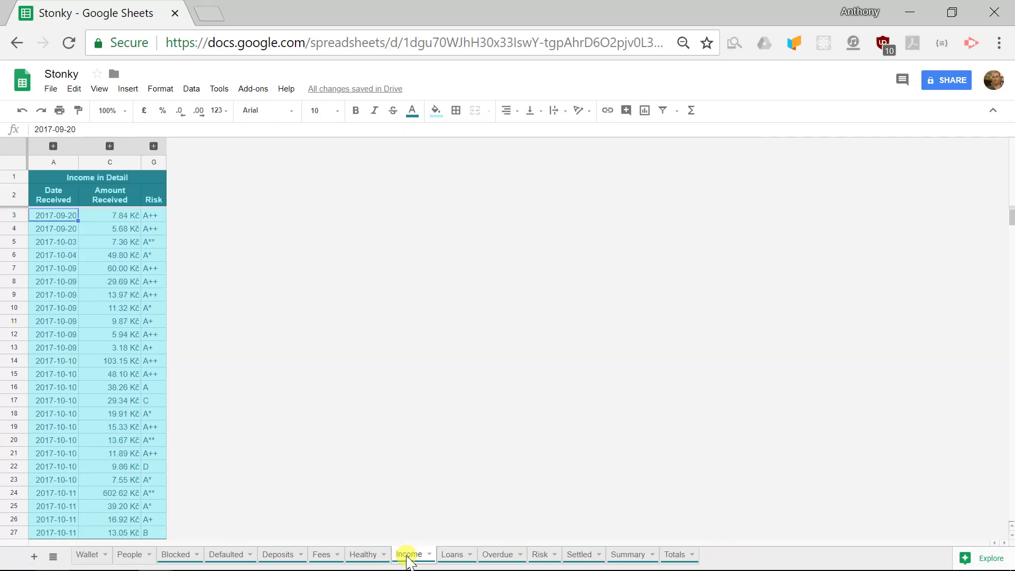
pyautogui.click(53, 147)
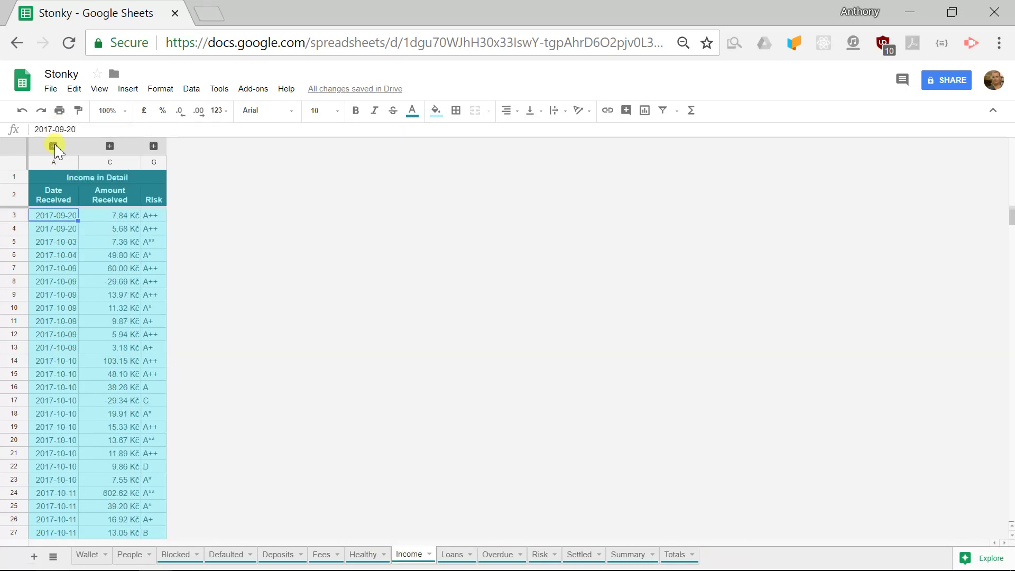
pyautogui.click(111, 146)
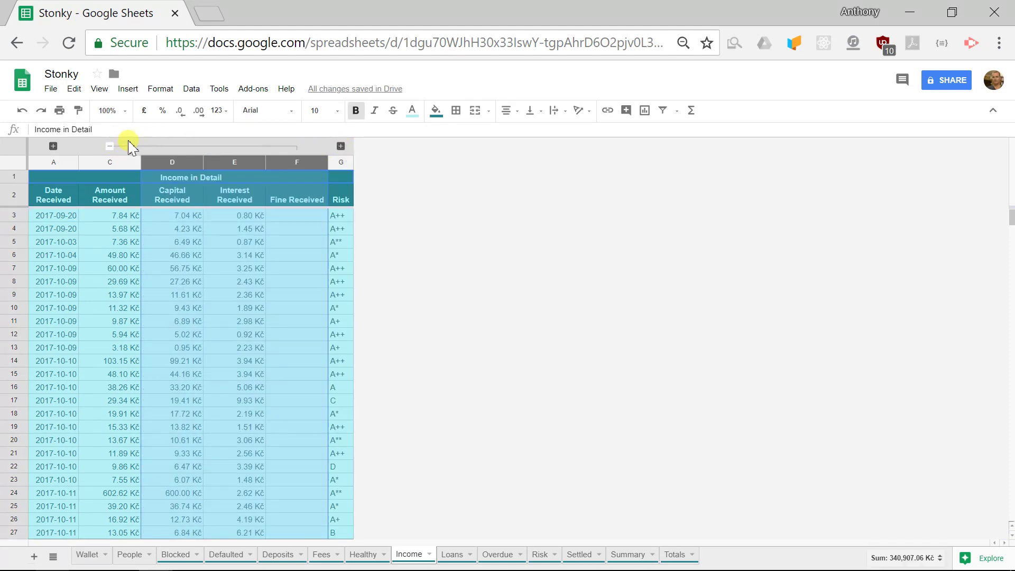
pyautogui.click(340, 146)
pyautogui.hscroll(2, 705, 275)
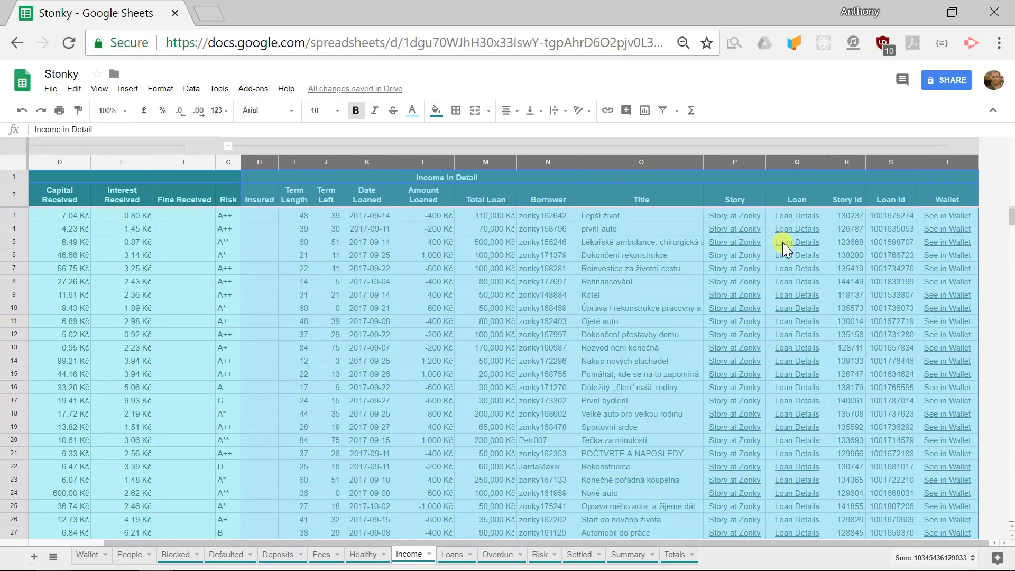
# Step: Follow the "Refinancování" entry's loan details link from the Income sheet to the Loans sheet and look through the surrounding loans
pyautogui.click(801, 286)
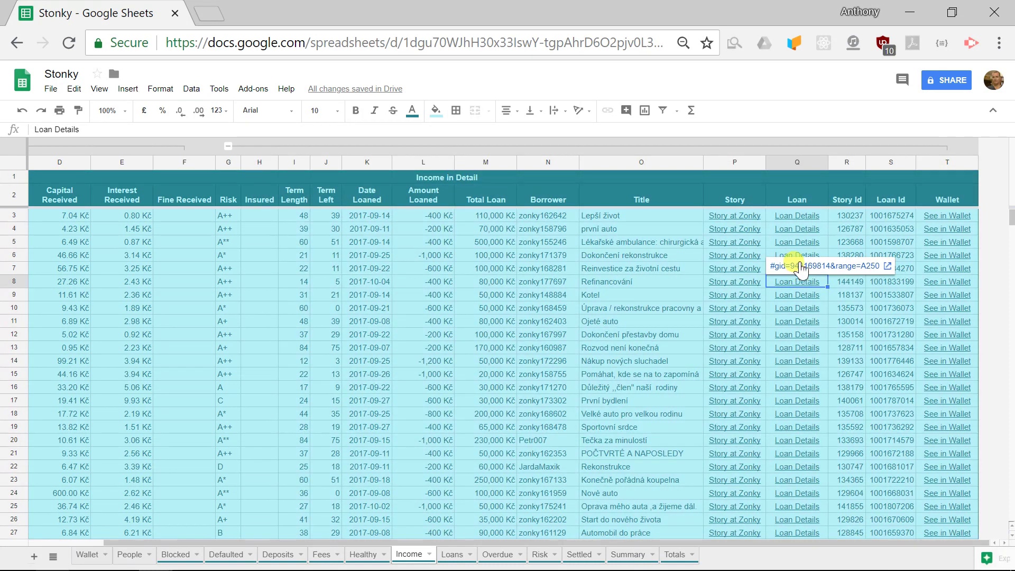
pyautogui.click(800, 267)
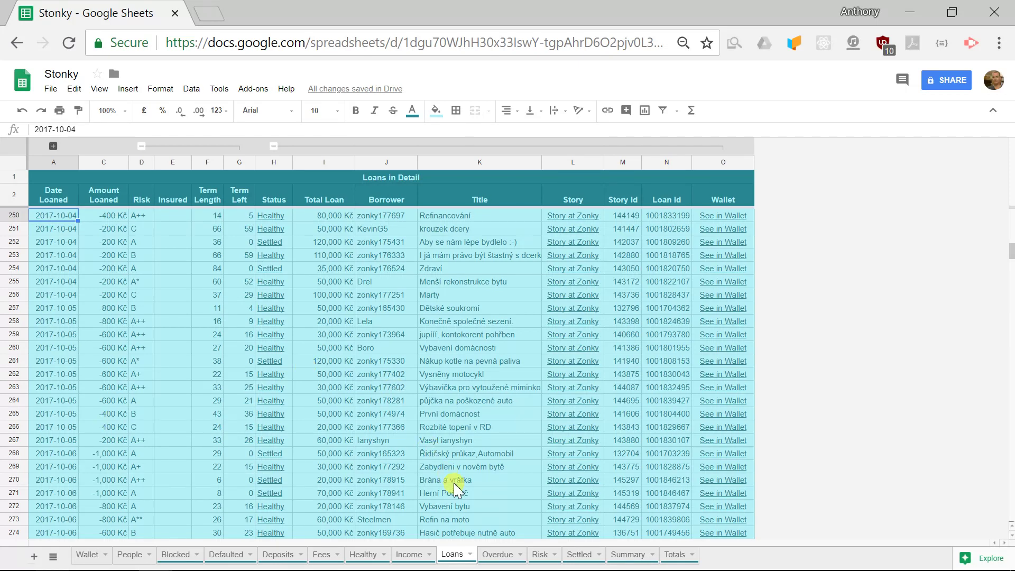
pyautogui.scroll(-2, 336, 285)
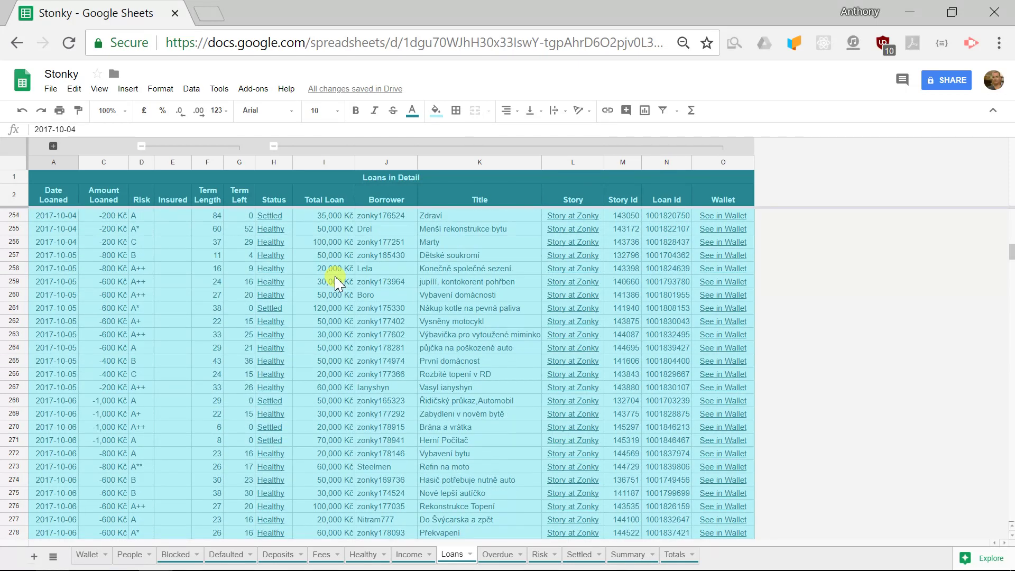
pyautogui.click(336, 281)
pyautogui.scroll(1, 236, 259)
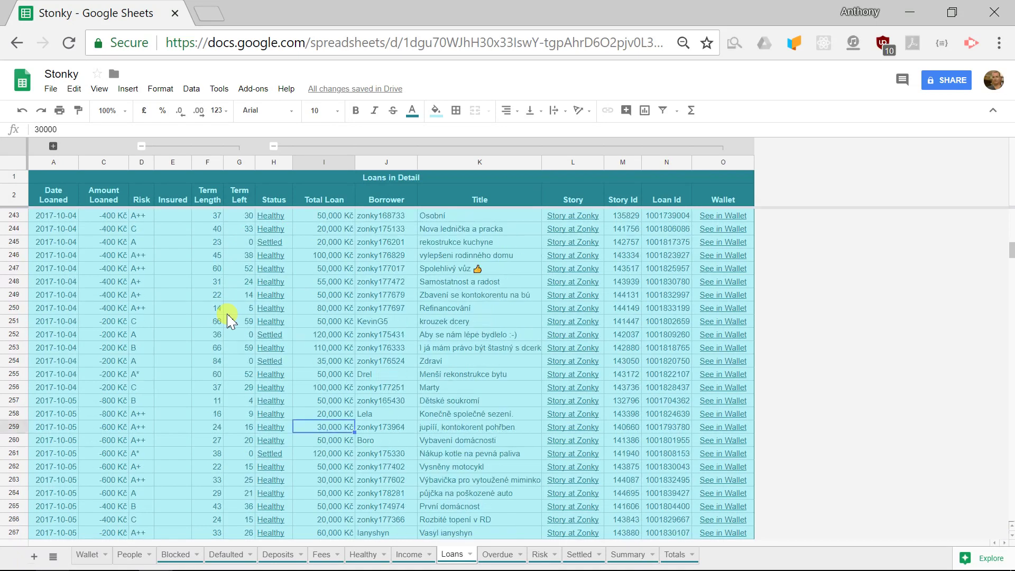
pyautogui.scroll(1, 231, 321)
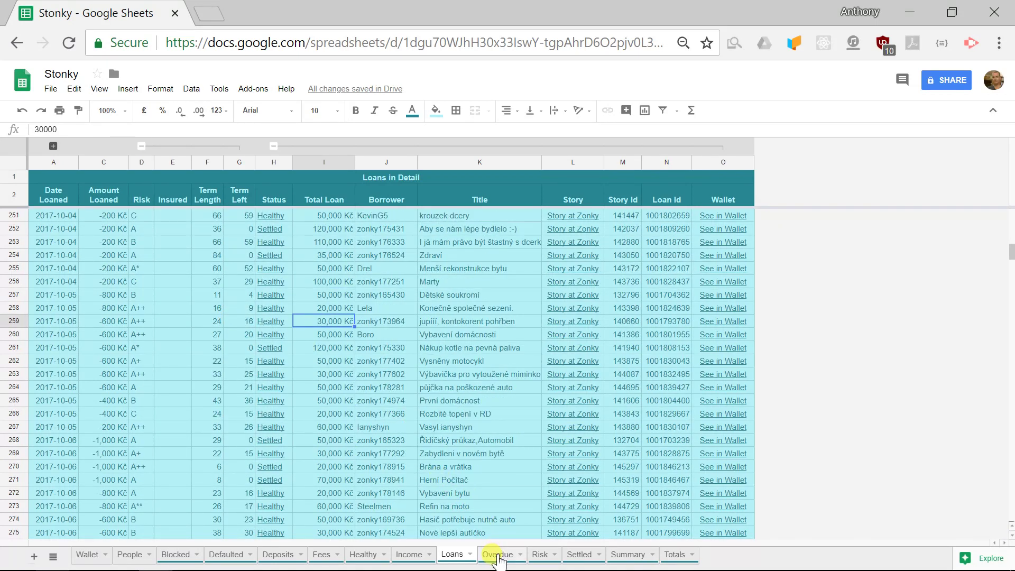
# Step: Follow the Settled status link of the 35,000 Kč "Zdraví" loan to the Settled sheet and return to the Loans sheet
pyautogui.moveTo(271, 262)
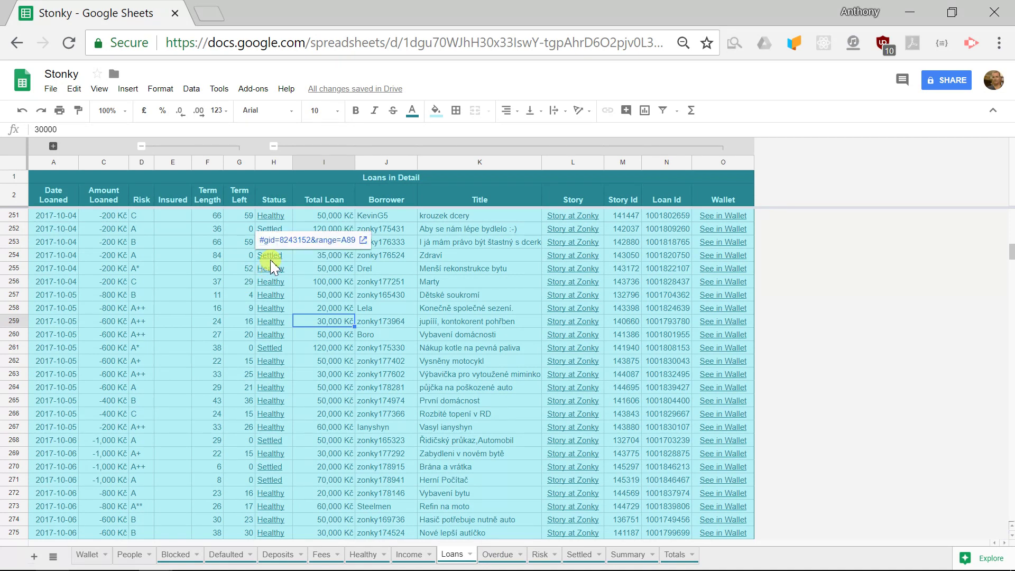
pyautogui.click(298, 240)
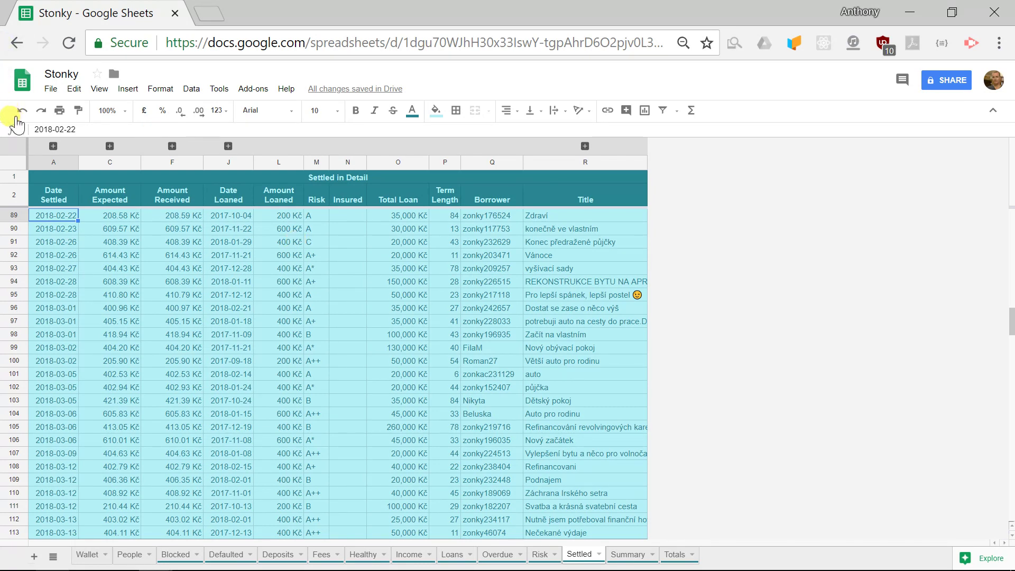
pyautogui.click(17, 50)
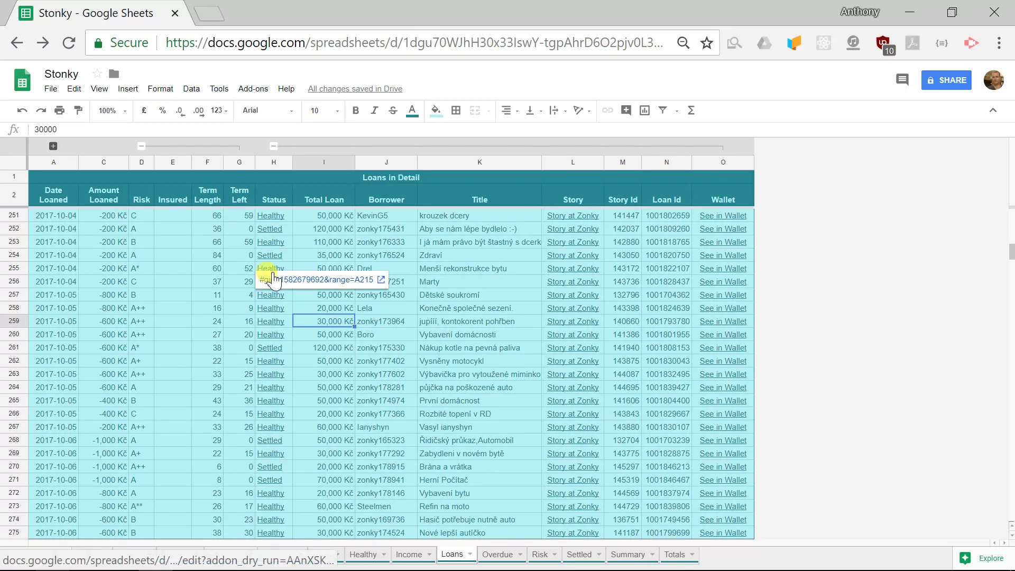
# Step: Open the Overdue sheet and check the hidden columns beside Amount Expected and Amount Overdue, collapsing each group again
pyautogui.click(498, 555)
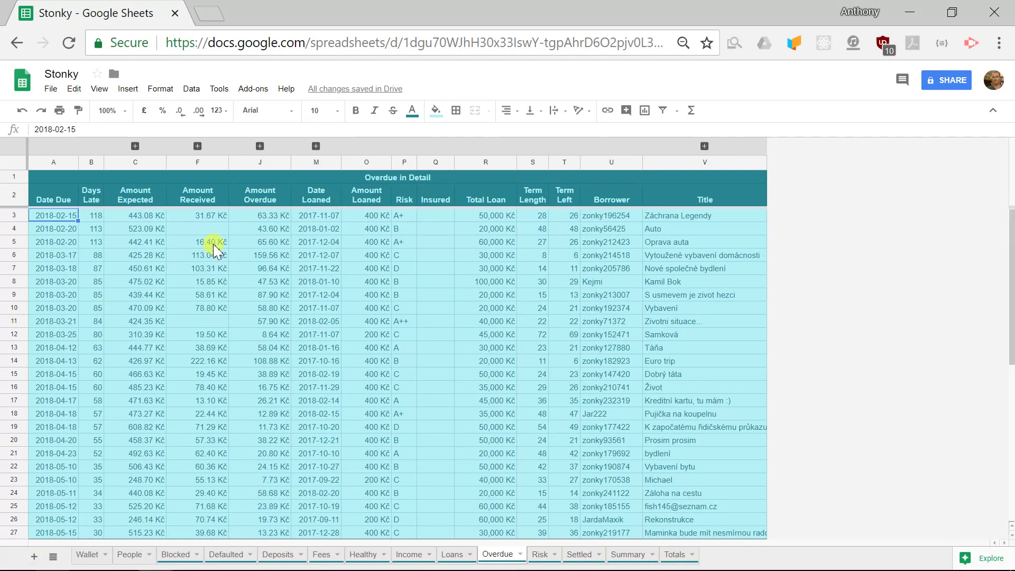
pyautogui.click(135, 146)
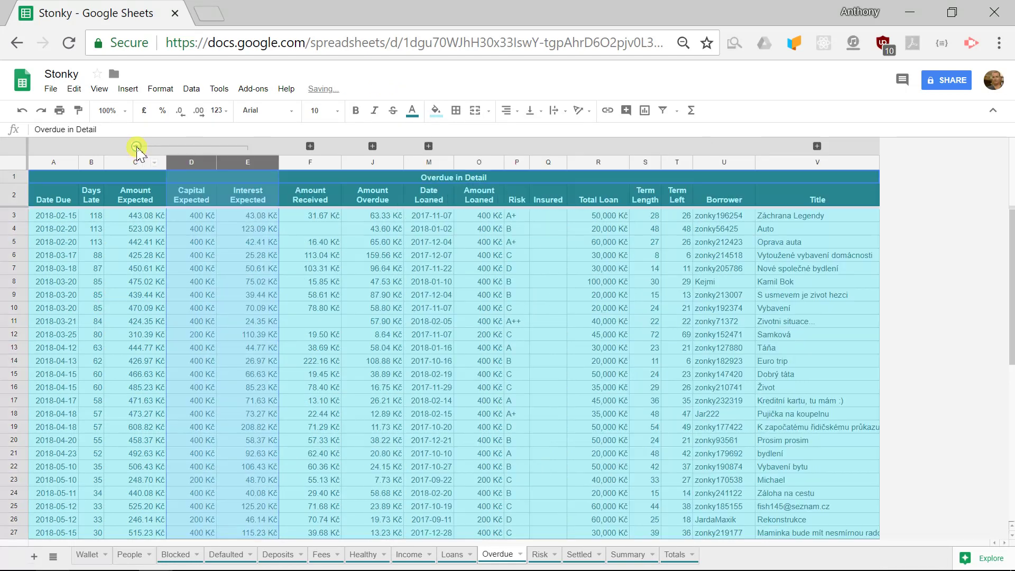
pyautogui.click(136, 146)
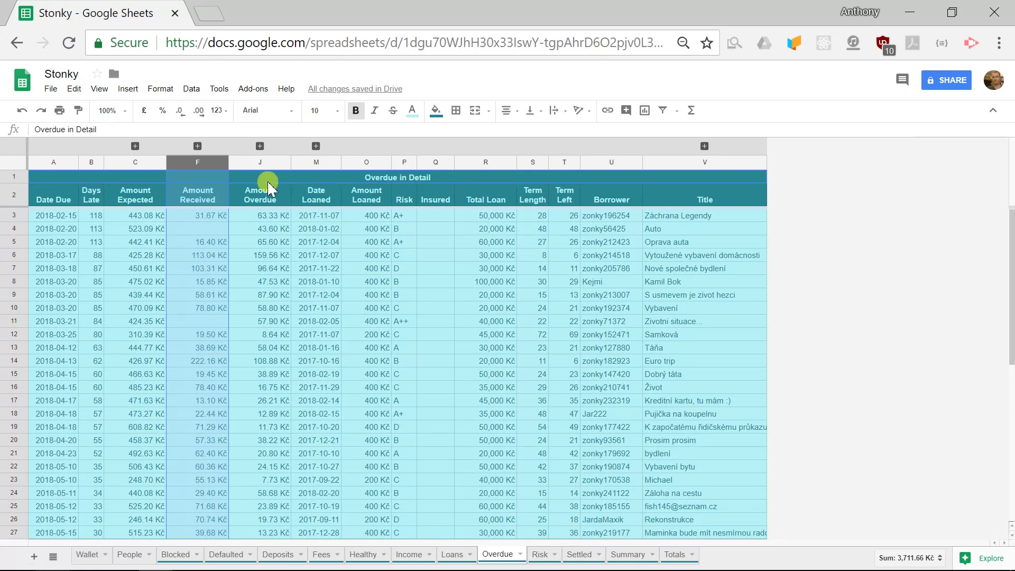
pyautogui.click(259, 146)
pyautogui.click(260, 146)
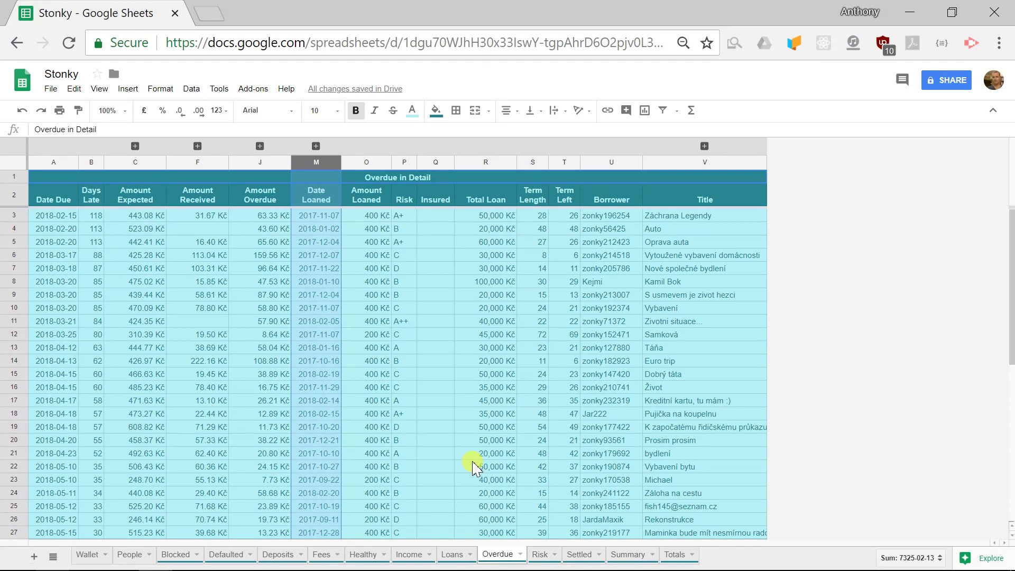
# Step: Expand the Monthly and Daily rows on the Totals sheet, and briefly check the hidden breakdown columns beside Amount Received under Income Totals
pyautogui.click(675, 554)
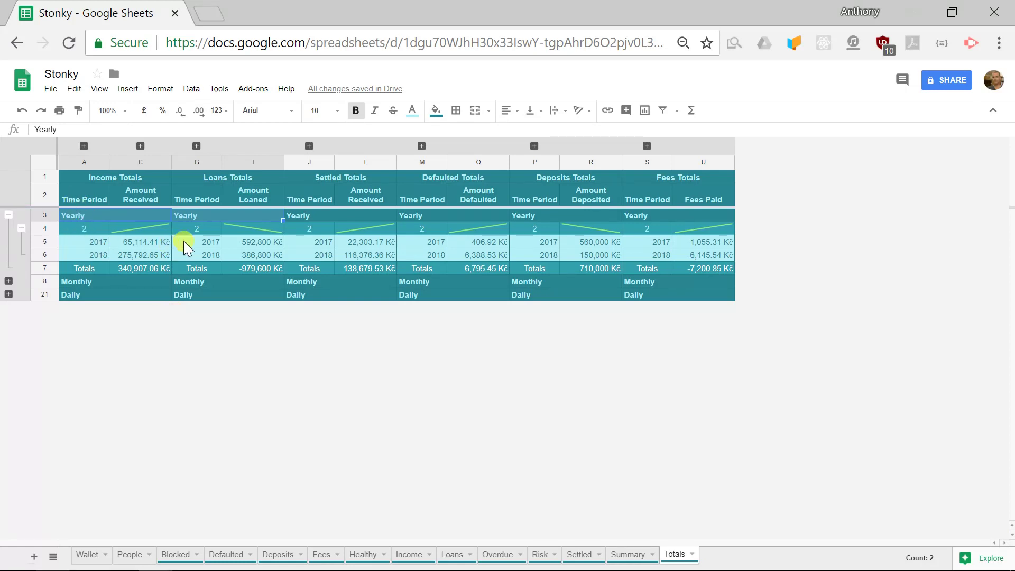
pyautogui.click(9, 282)
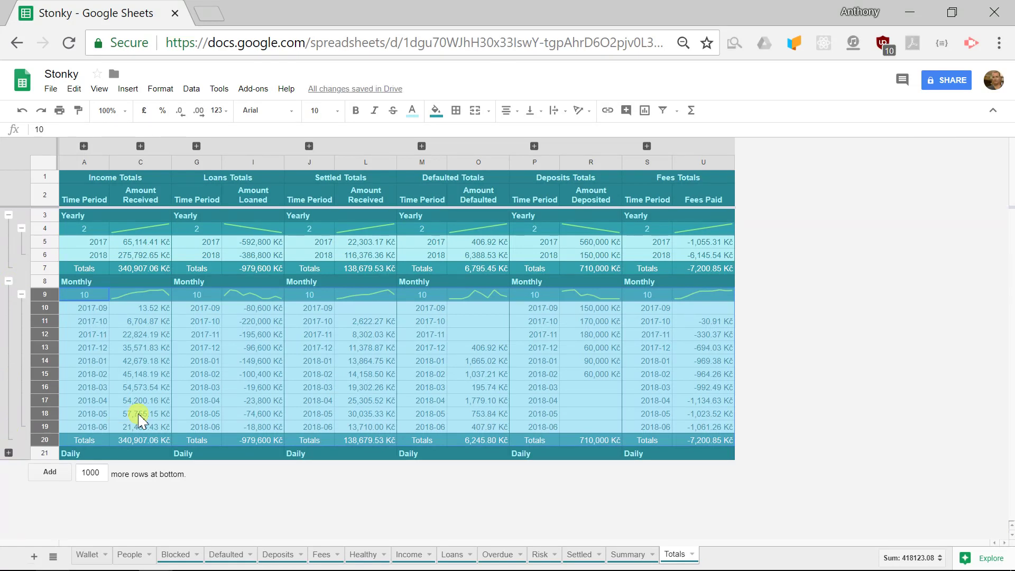
pyautogui.click(8, 454)
pyautogui.scroll(-3, 267, 441)
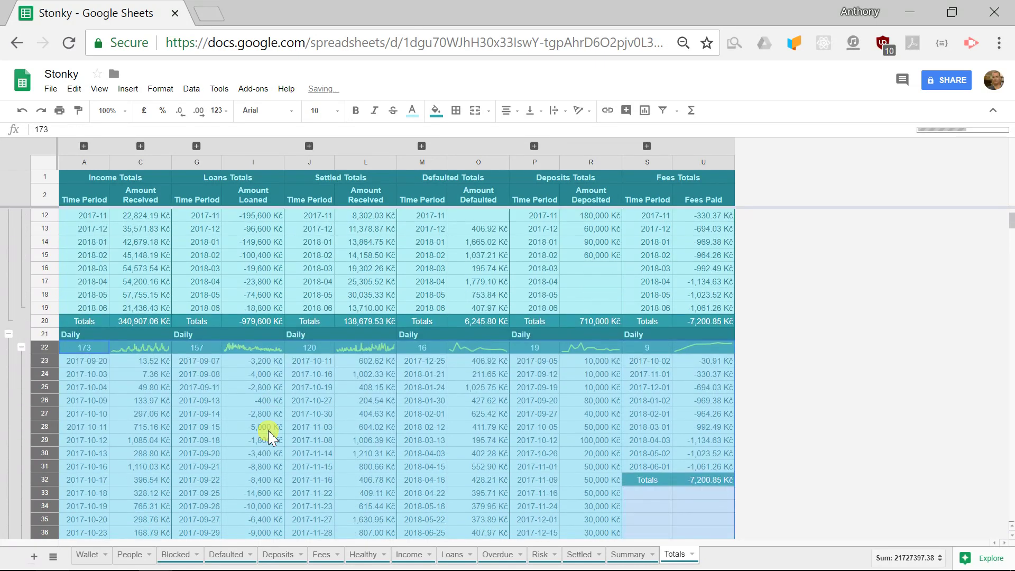
pyautogui.scroll(3, 270, 438)
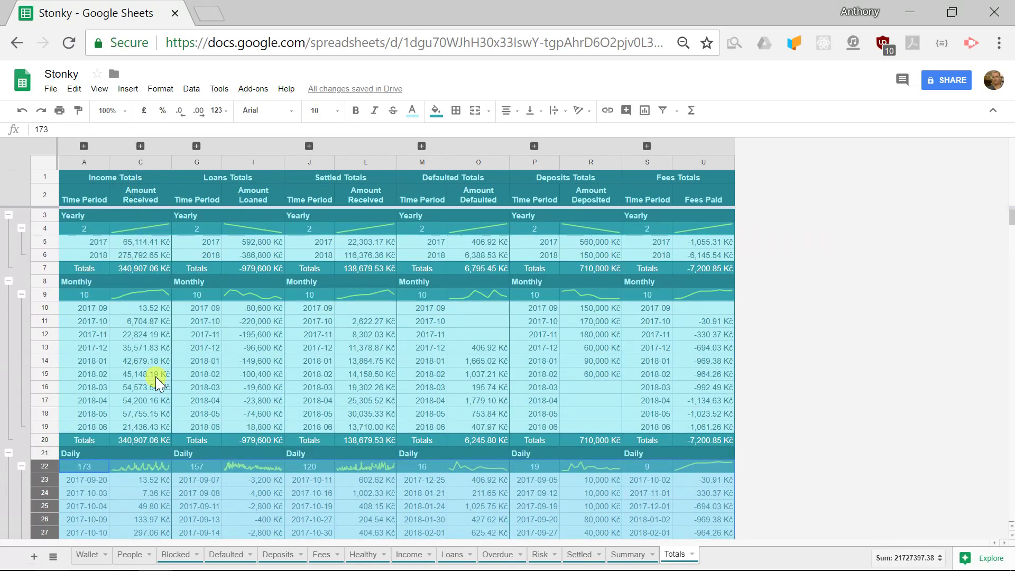
pyautogui.click(141, 146)
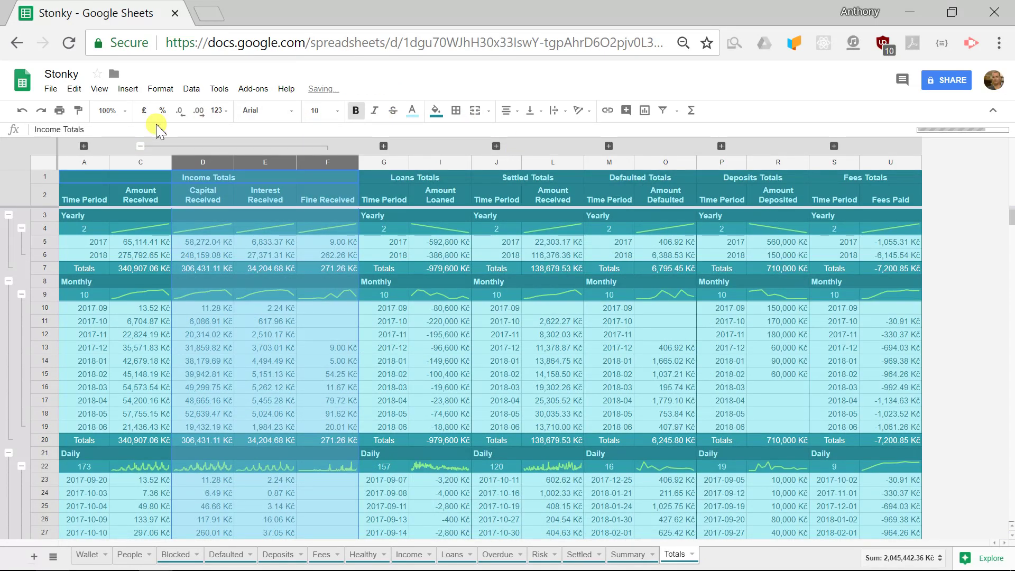
pyautogui.click(141, 147)
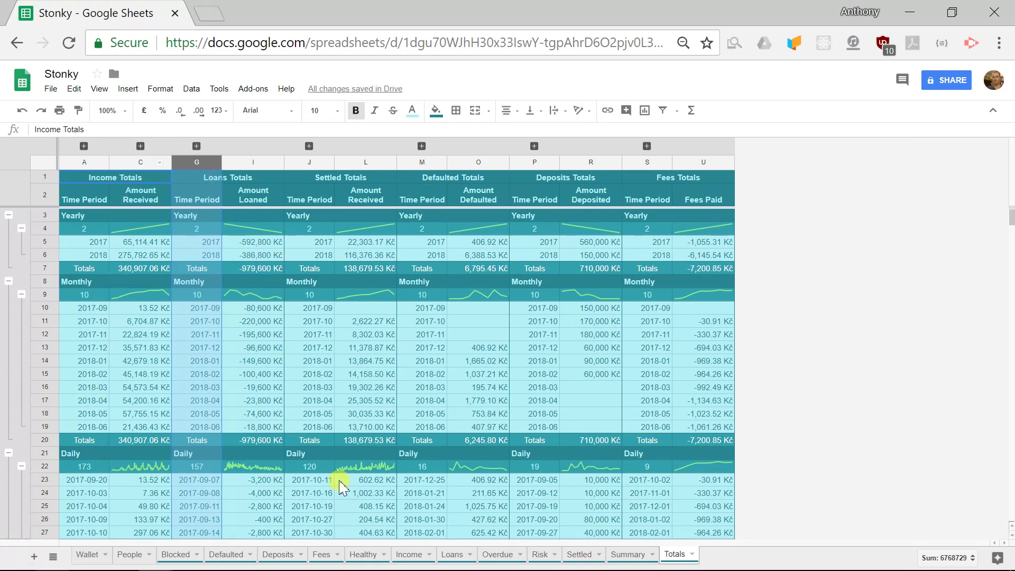
# Step: Open the Risk sheet, check the Last 90 days rows and collapse them again, and expand the Last 7 days rows
pyautogui.click(538, 555)
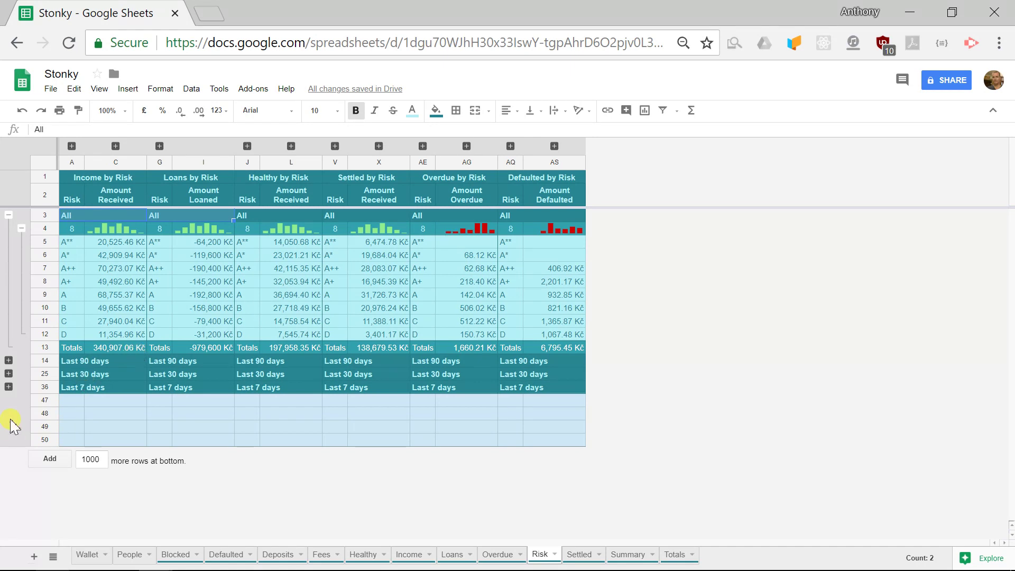
pyautogui.click(10, 359)
pyautogui.click(10, 360)
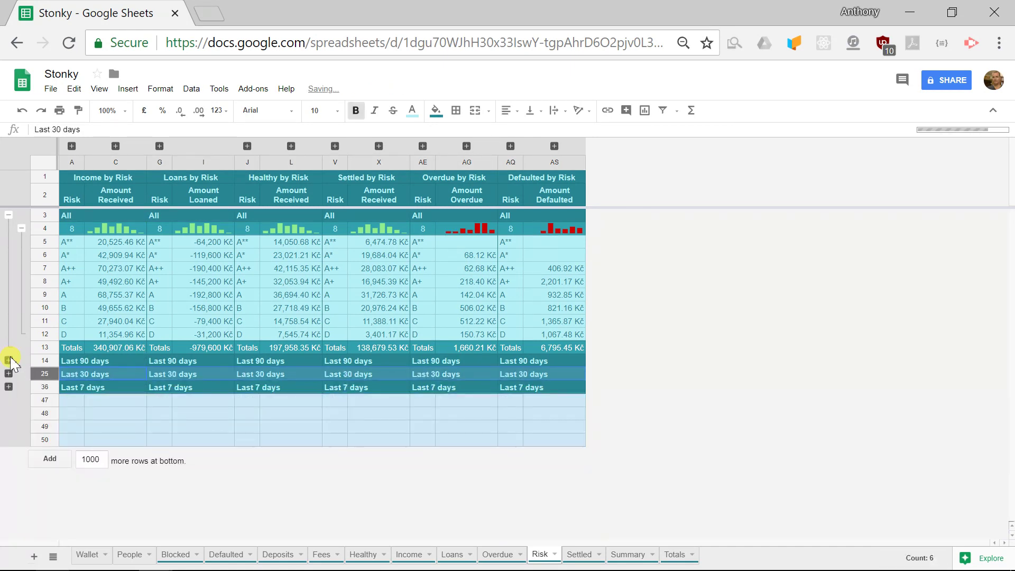
pyautogui.click(8, 386)
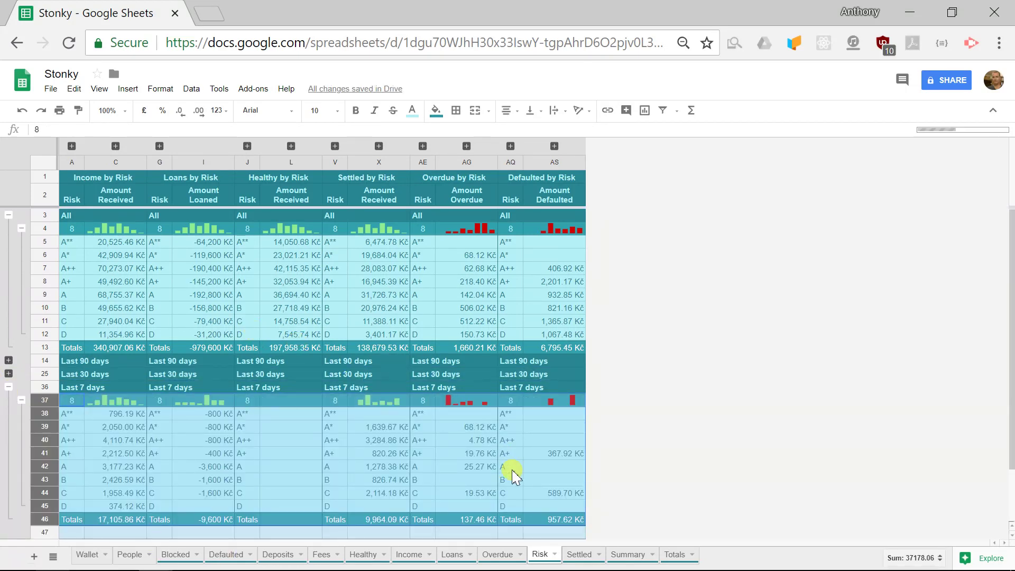
# Step: Expand the Interest Outstanding column on the Summary sheet, and briefly check the hidden columns beside Capital Received and Loan Status
pyautogui.click(626, 556)
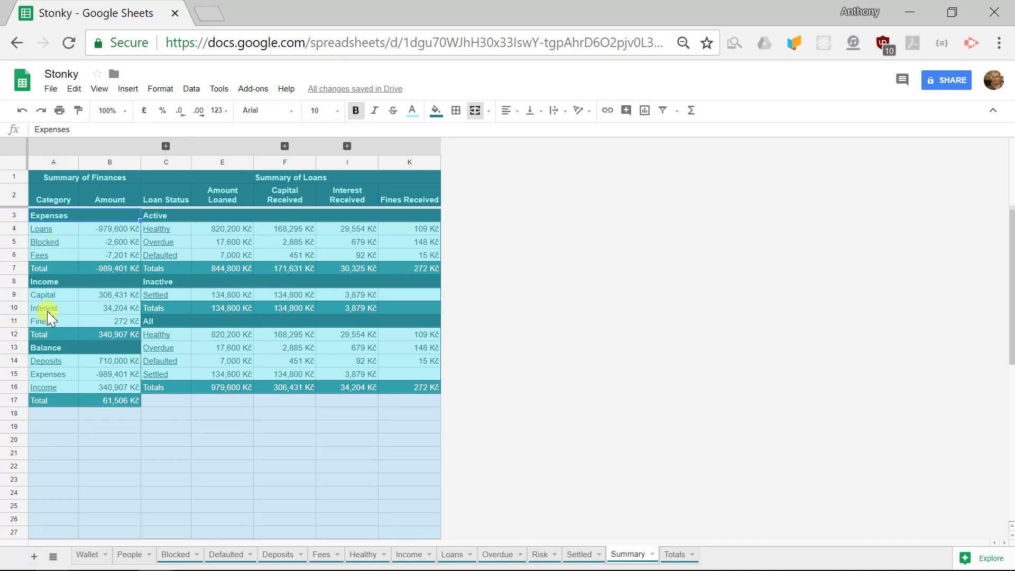
pyautogui.click(347, 146)
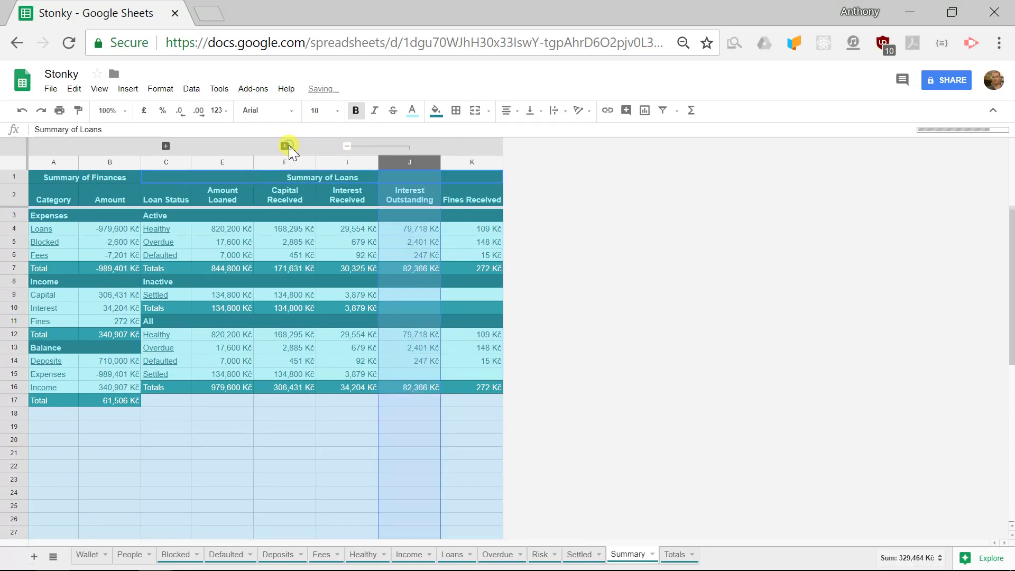
pyautogui.click(287, 146)
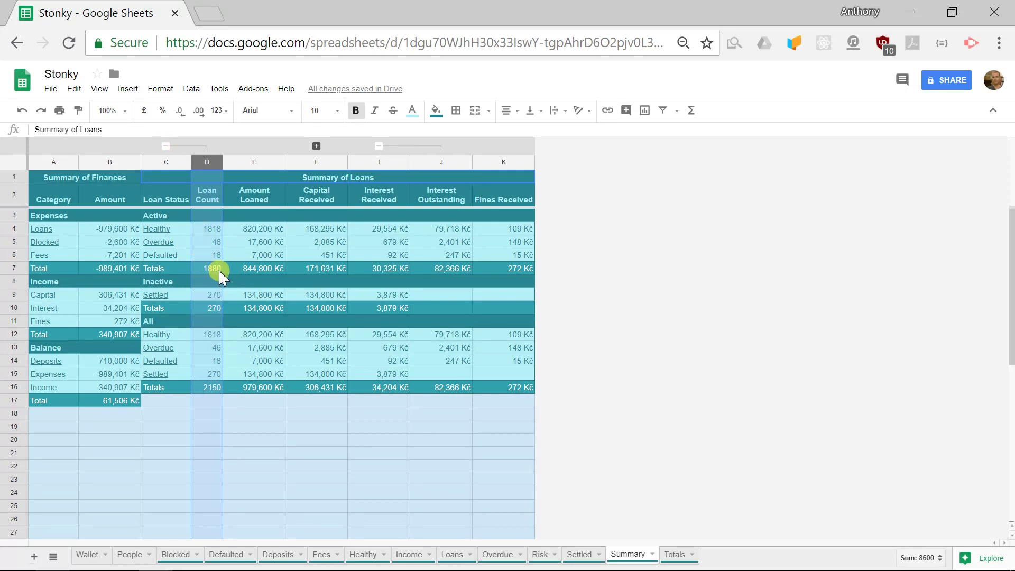
pyautogui.click(165, 146)
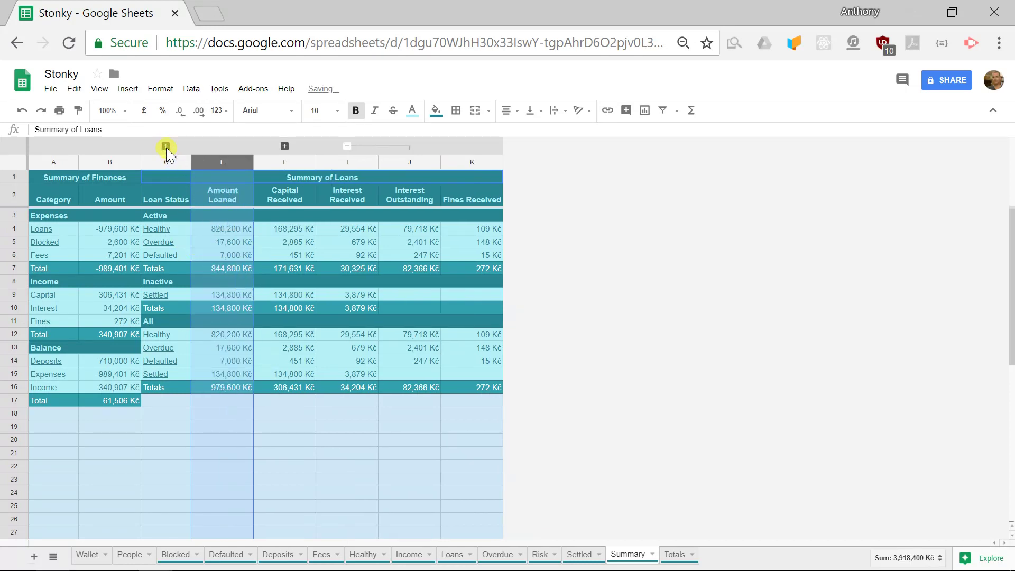